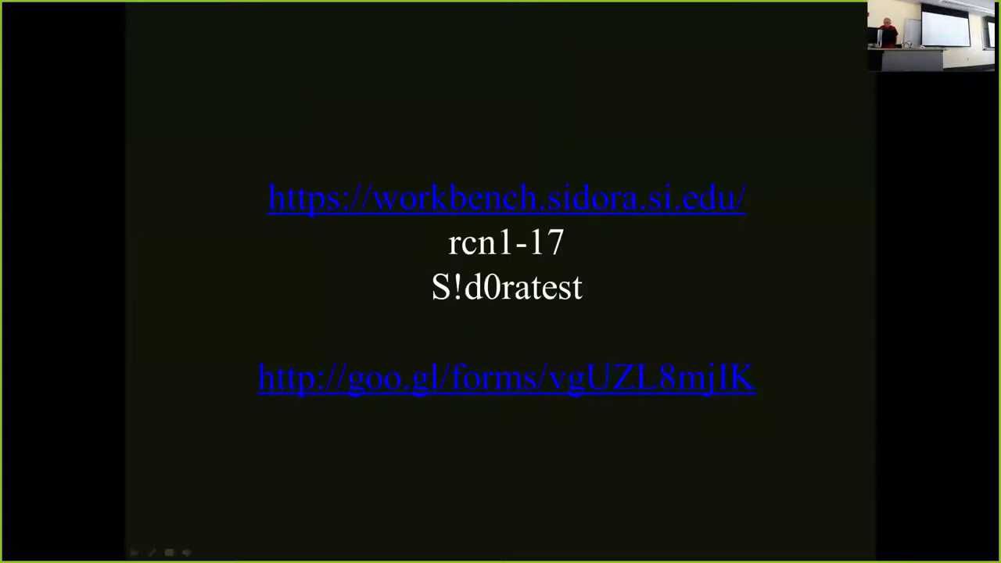
End the PowerPoint slide show, bring Results Aug 2015 forward, then switch to Firefox.
key("Escape")
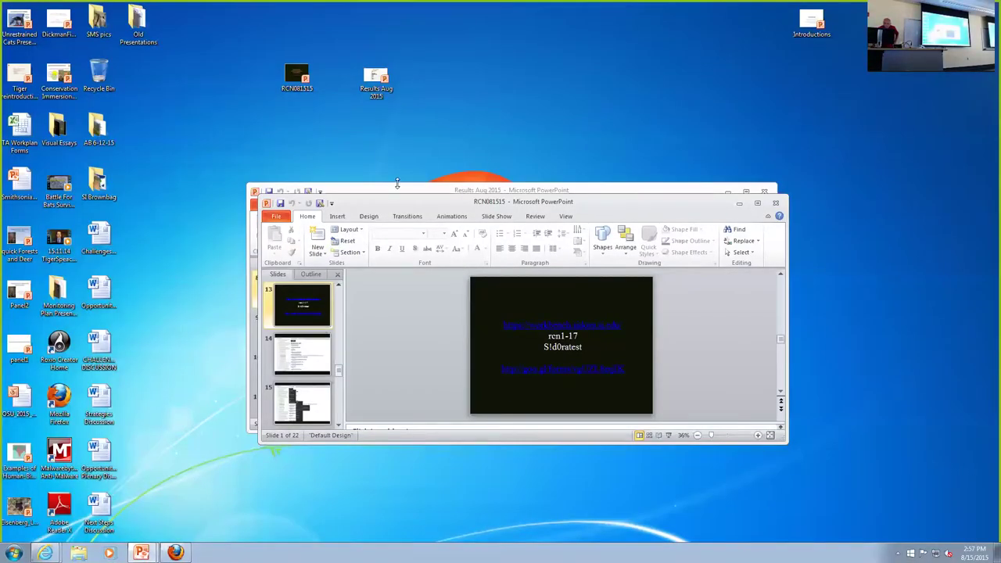
left_click(398, 186)
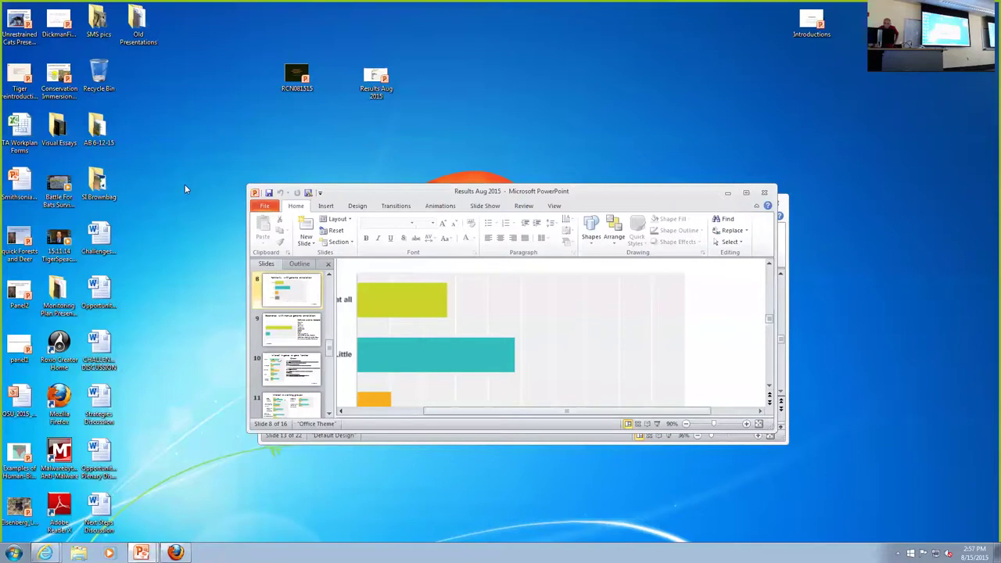
left_click(175, 553)
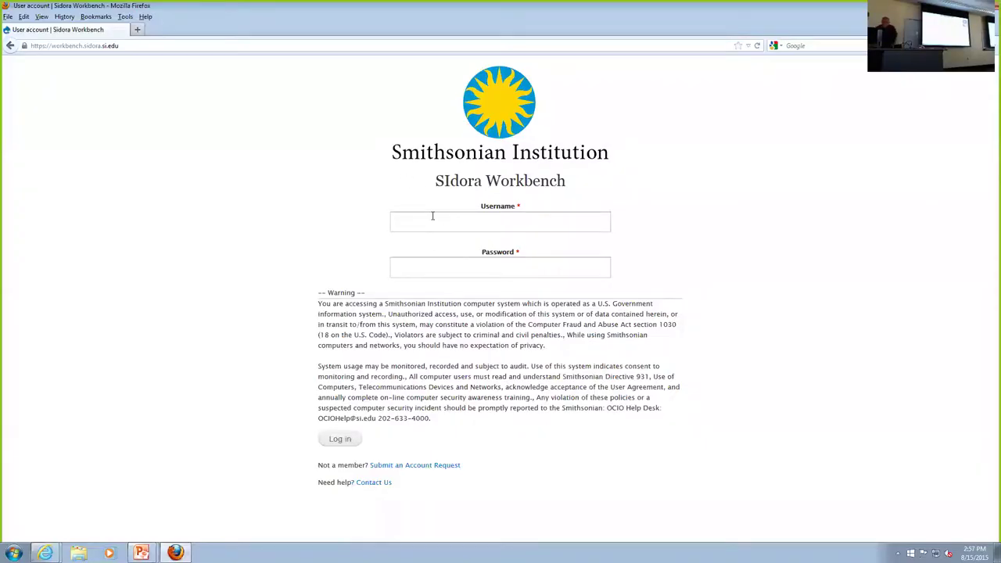
Enter the account username, fixing a typo, and the account password on the SIdora login page.
left_click(434, 217)
type("thjomy")
key("BackSpace")
key("BackSpace")
key("BackSpace")
key("BackSpace")
type("omy")
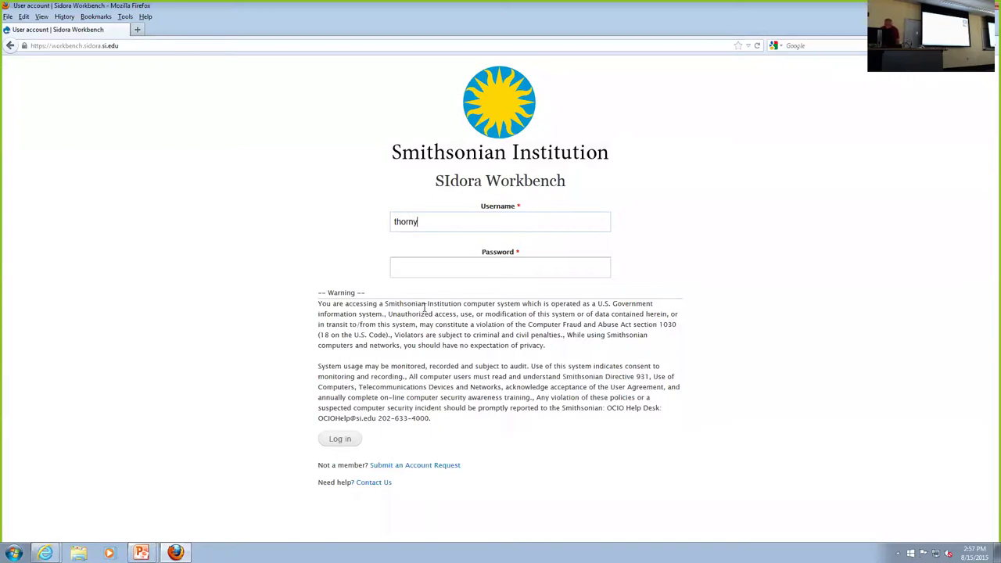
left_click(397, 264)
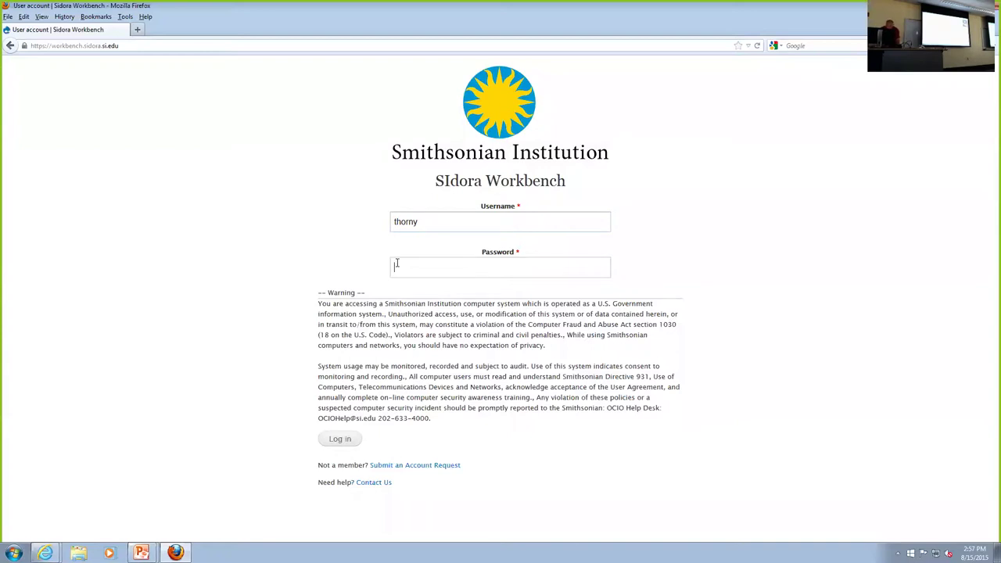
type("••••••••")
Submit the login form to reach the workbench with the Smithsonian Root Project tree.
key("Return")
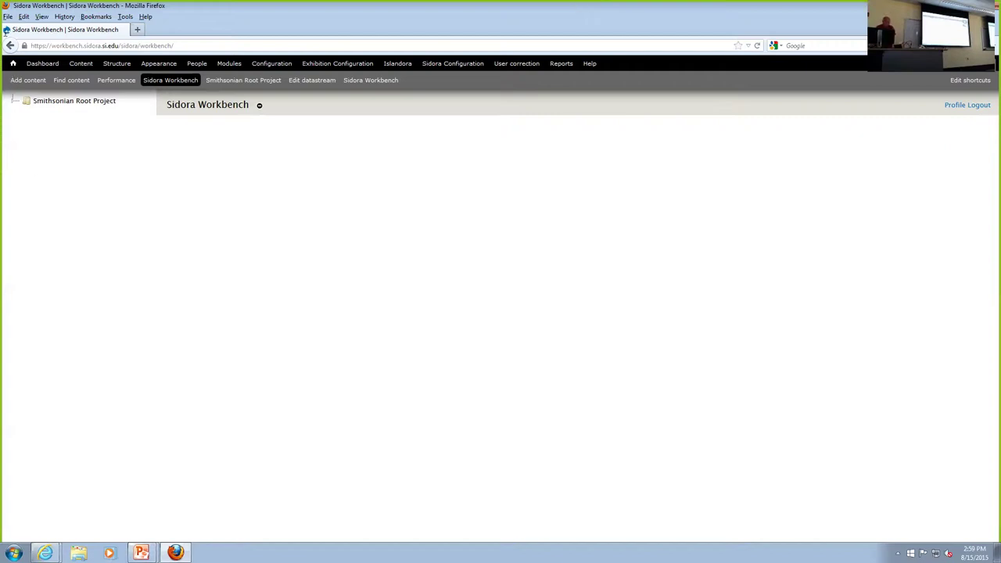
Expand Smithsonian Root Project, eMammal and Researcher Projects, then scroll the tree down.
left_click(13, 104)
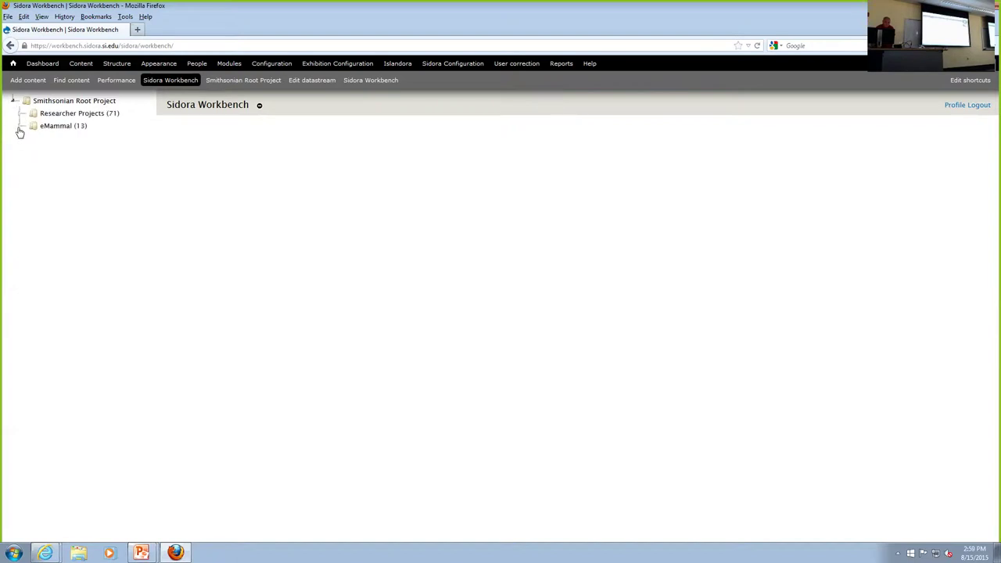
left_click(20, 127)
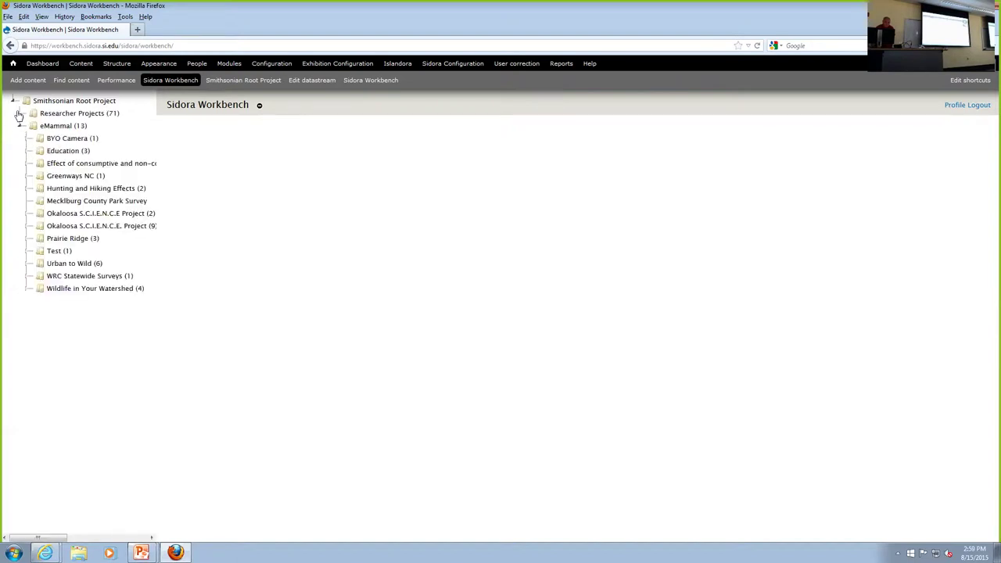
left_click(20, 114)
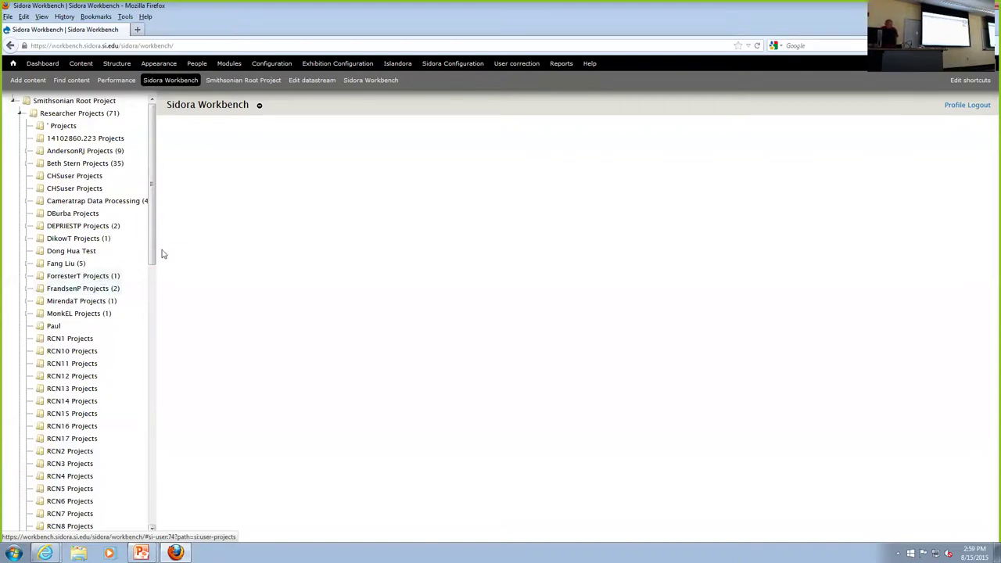
left_click_drag(154, 224, 181, 148)
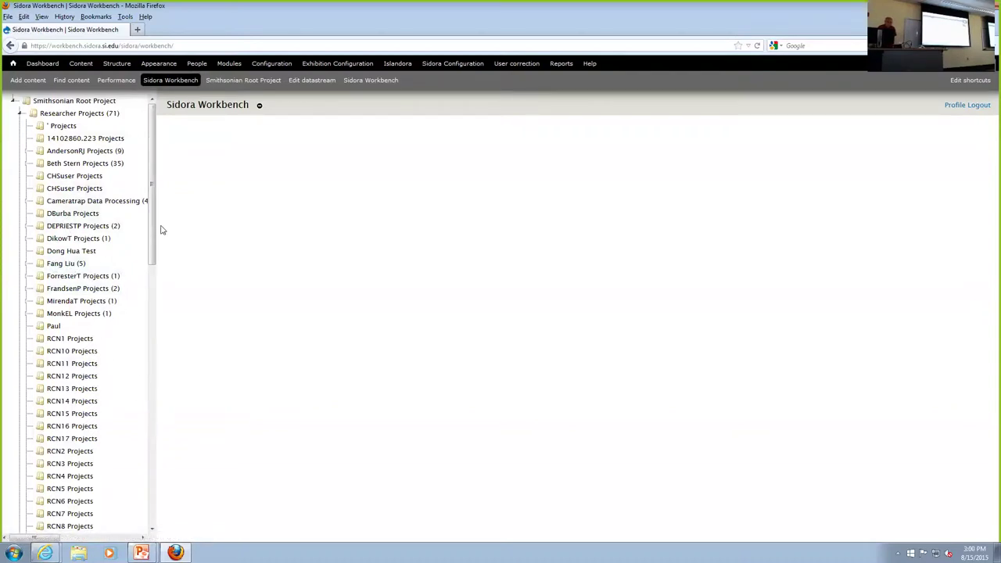
left_click_drag(153, 231, 175, 193)
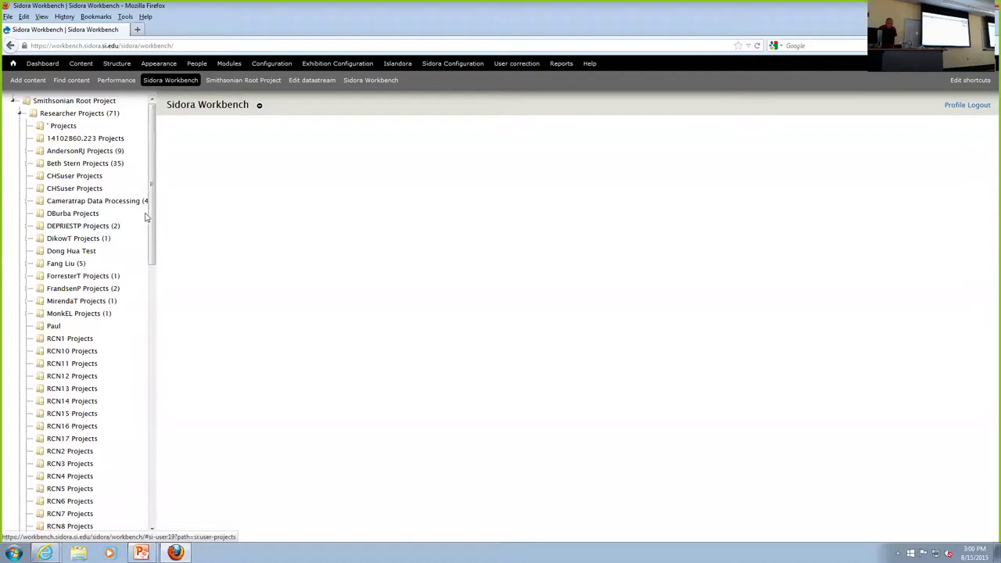
left_click_drag(152, 209, 147, 334)
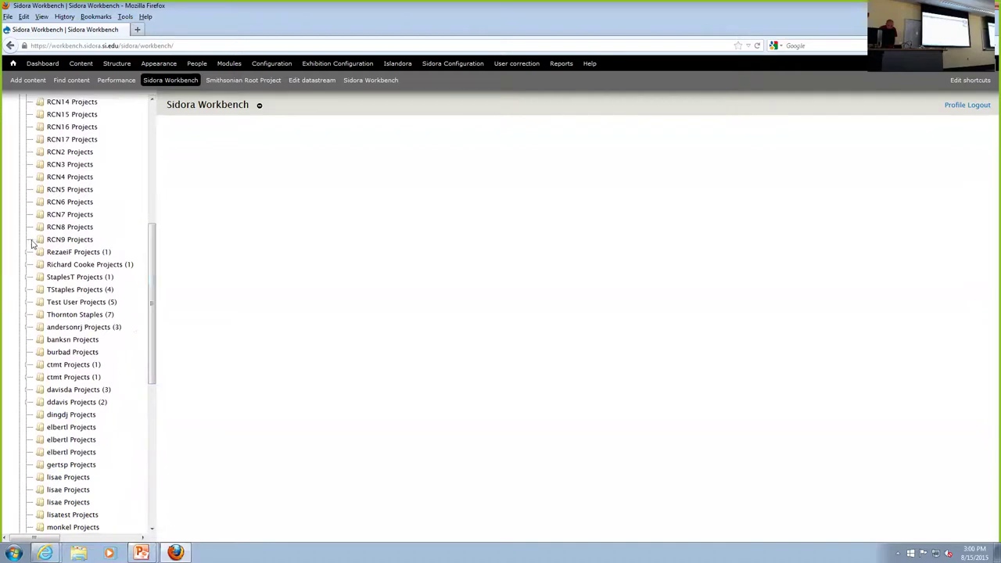
Open a researcher's project, select resource cjd_s_001666.jp2 and check its Viewer information.
left_click(69, 268)
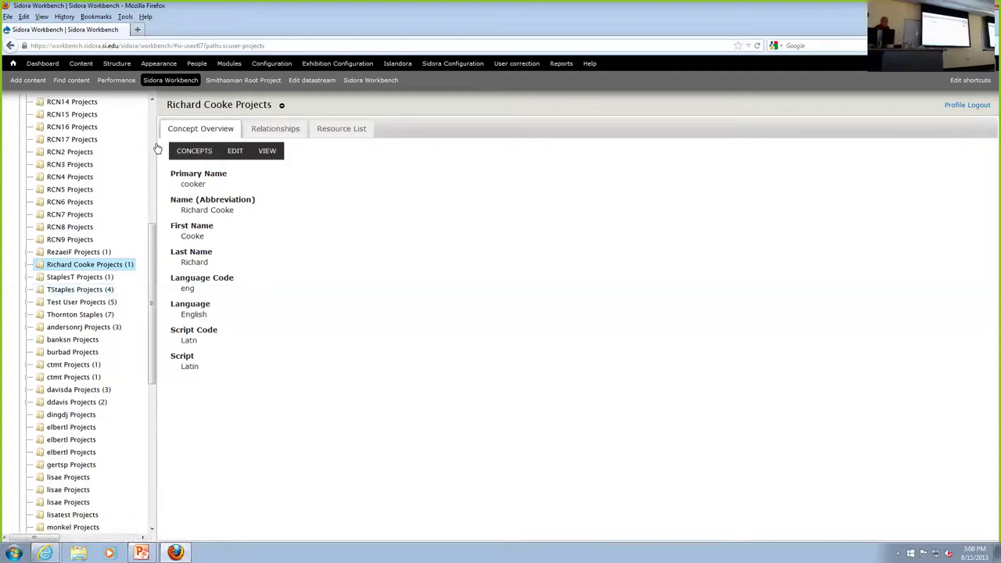
left_click(352, 135)
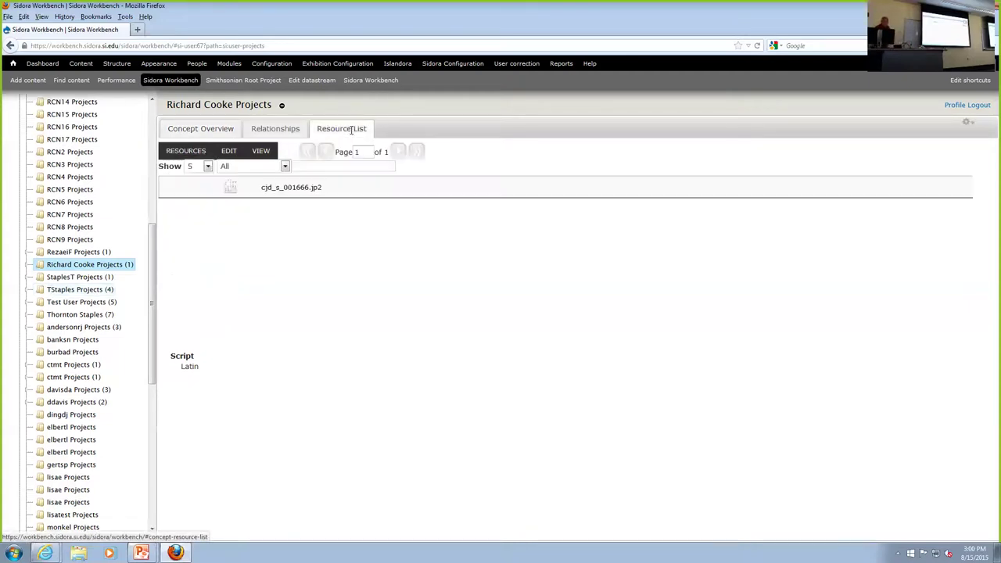
left_click(282, 188)
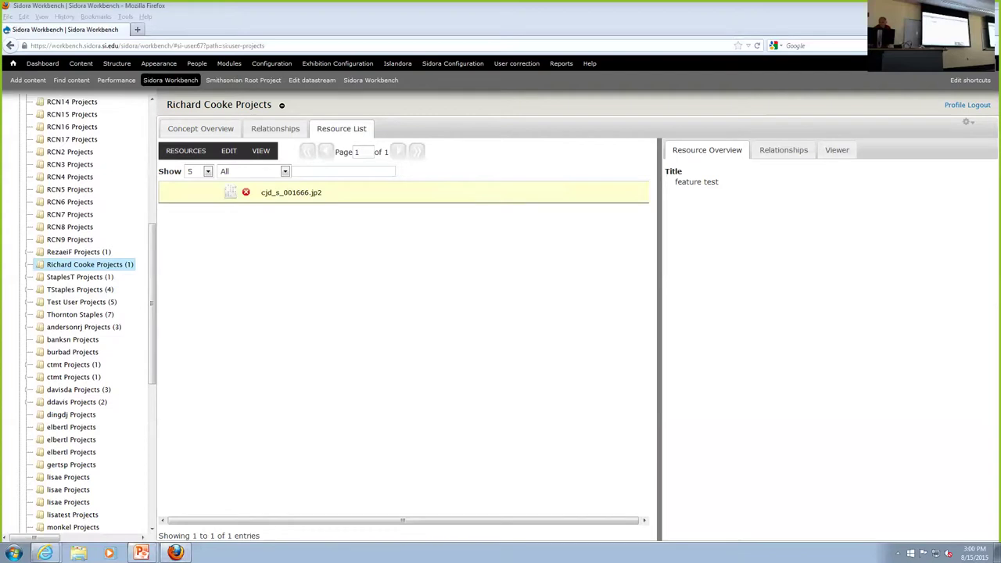
left_click(837, 149)
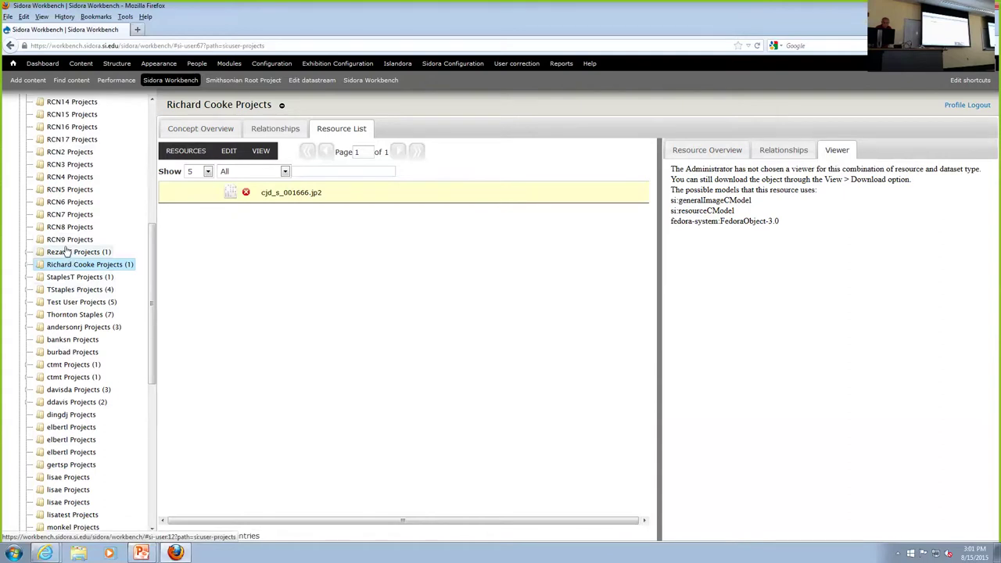
scroll(68, 258, "up", 3)
scroll(69, 257, "up", 4)
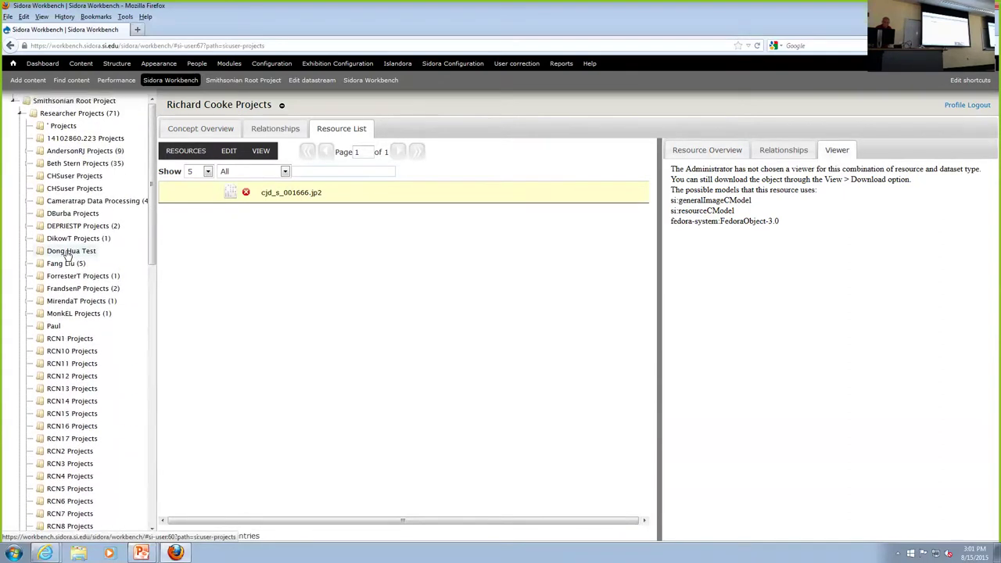
Collapse Researcher Projects and show eMammal's Concept Overview: country US, coordinates 0.
left_click(19, 116)
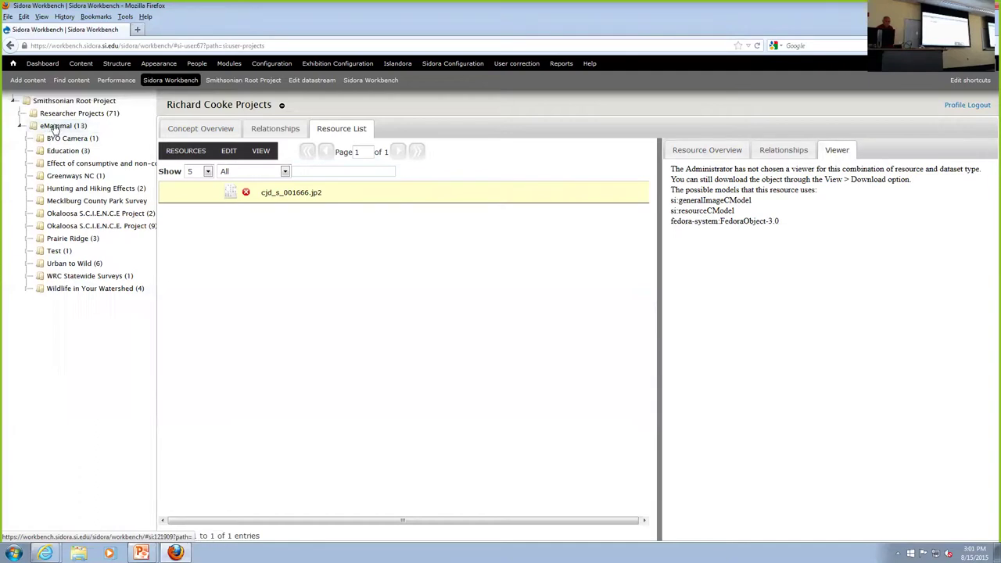
left_click(55, 128)
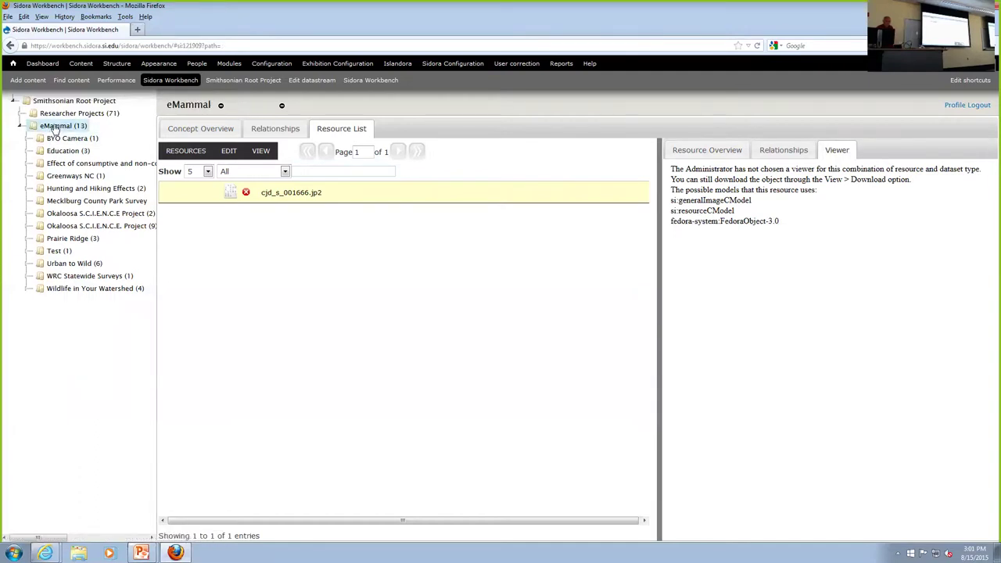
left_click(181, 132)
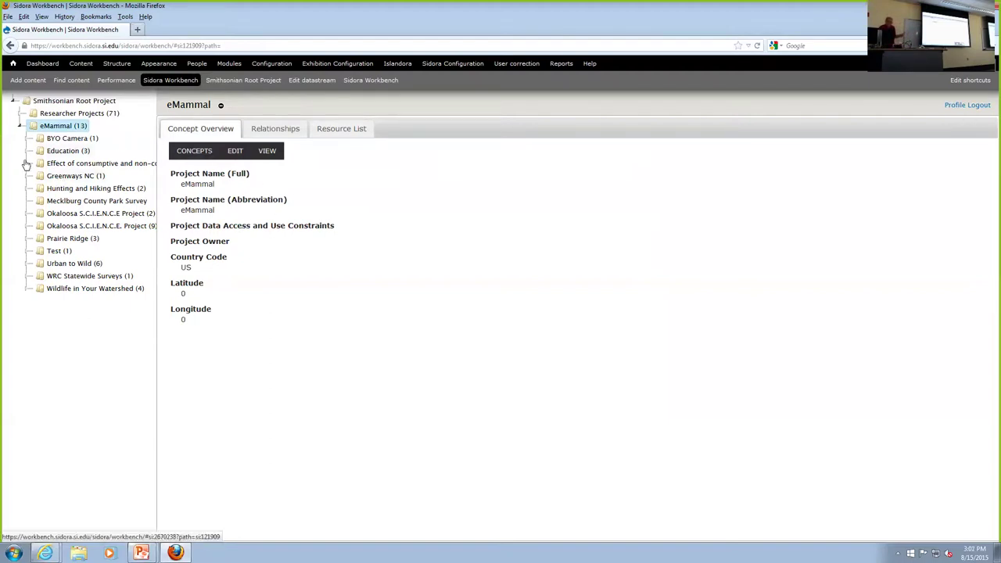
Open the mid-Atlantic wildlife recreation project and list its child study sites.
left_click(69, 164)
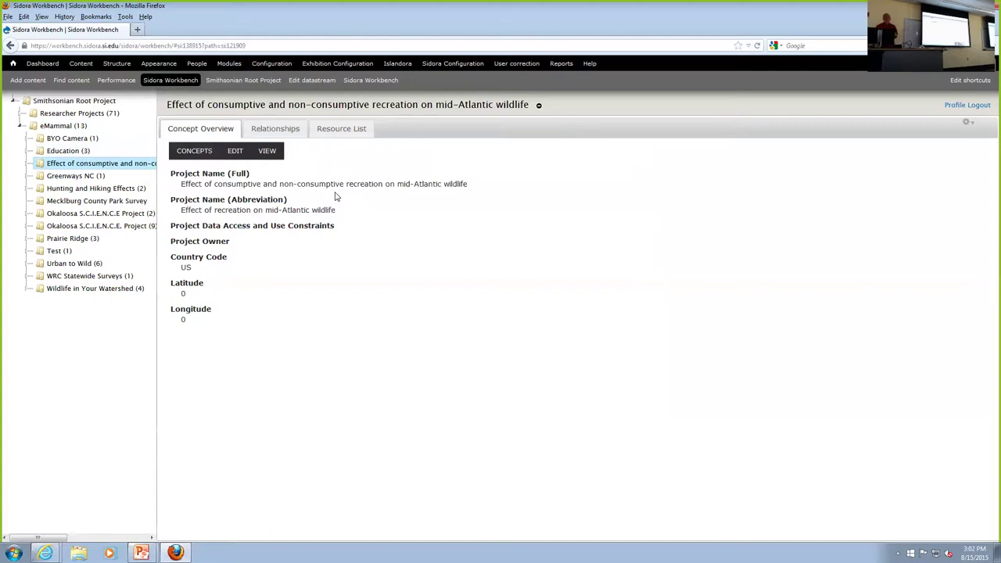
left_click(28, 165)
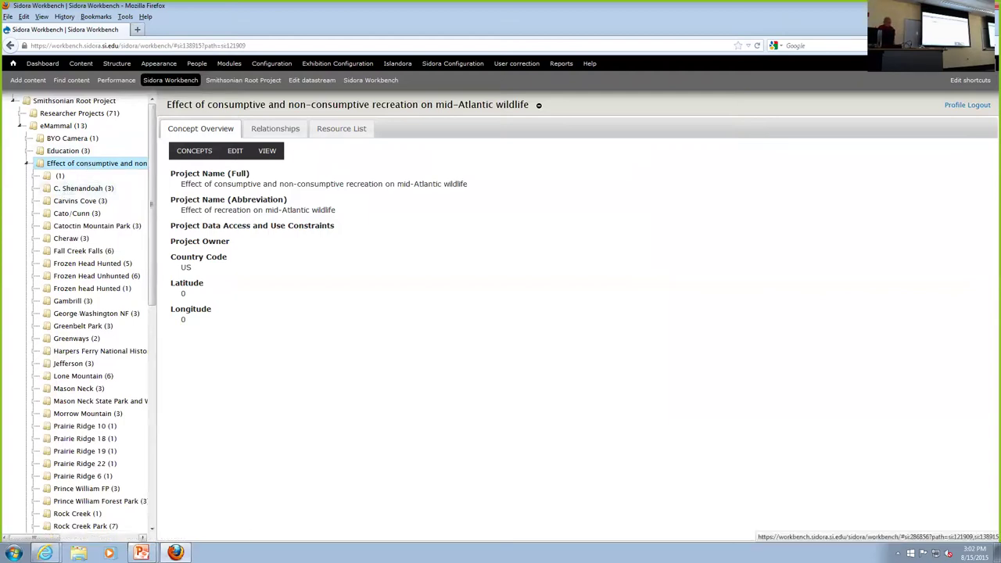
scroll(73, 453, "down", 5)
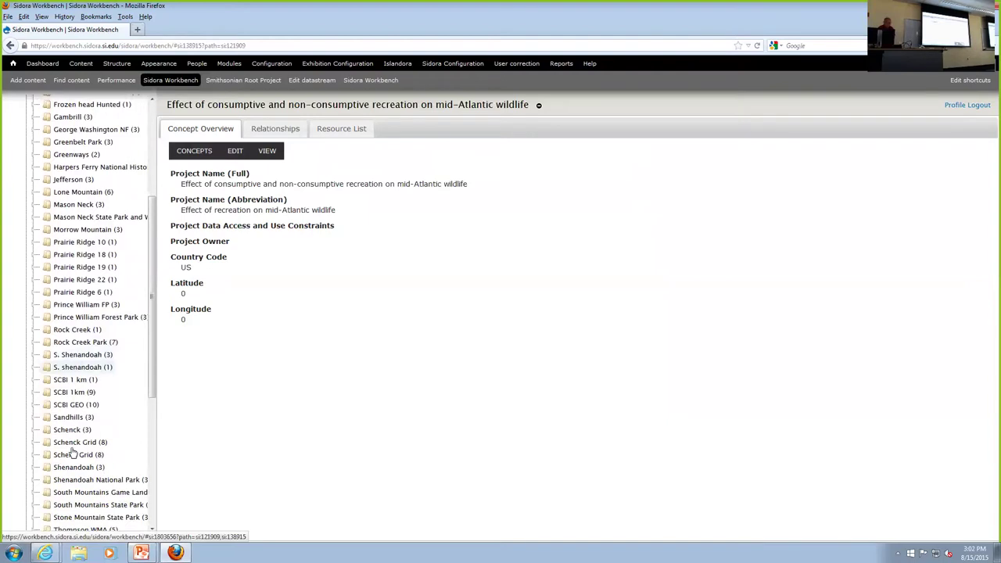
scroll(72, 452, "down", 1)
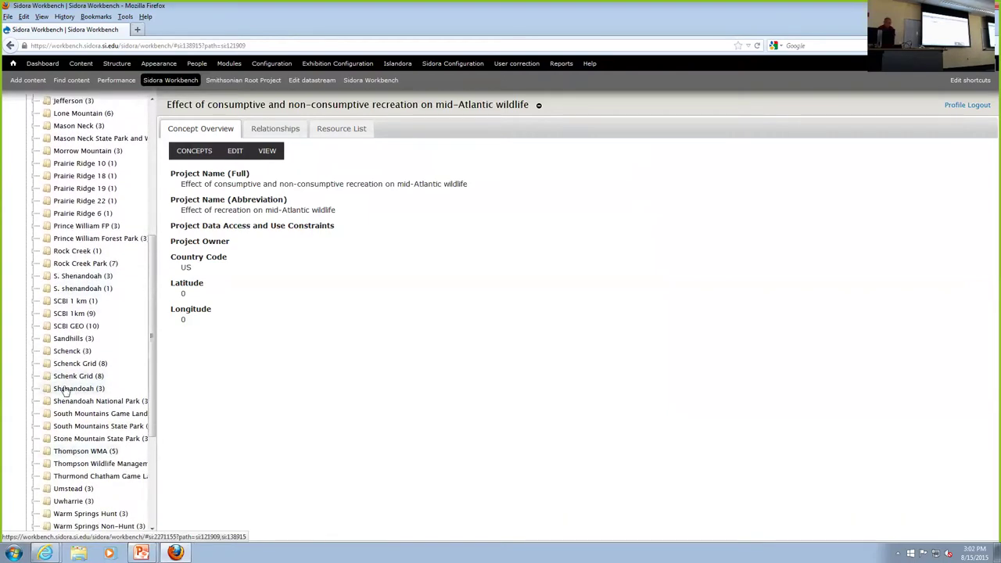
Open the Shenandoah National Park dataset and expand its three sub-projects.
left_click(75, 402)
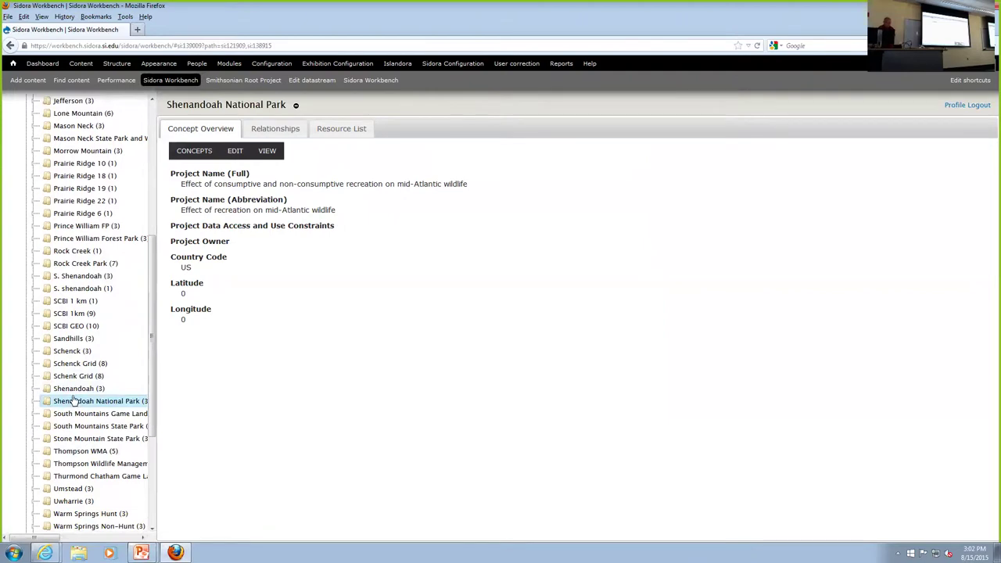
scroll(346, 336, "down", 5)
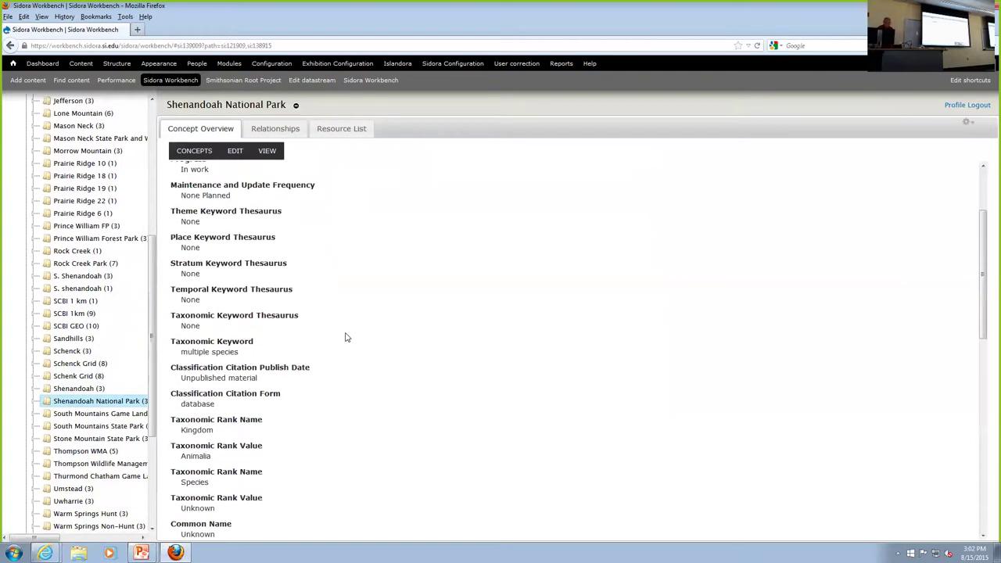
scroll(346, 337, "up", 5)
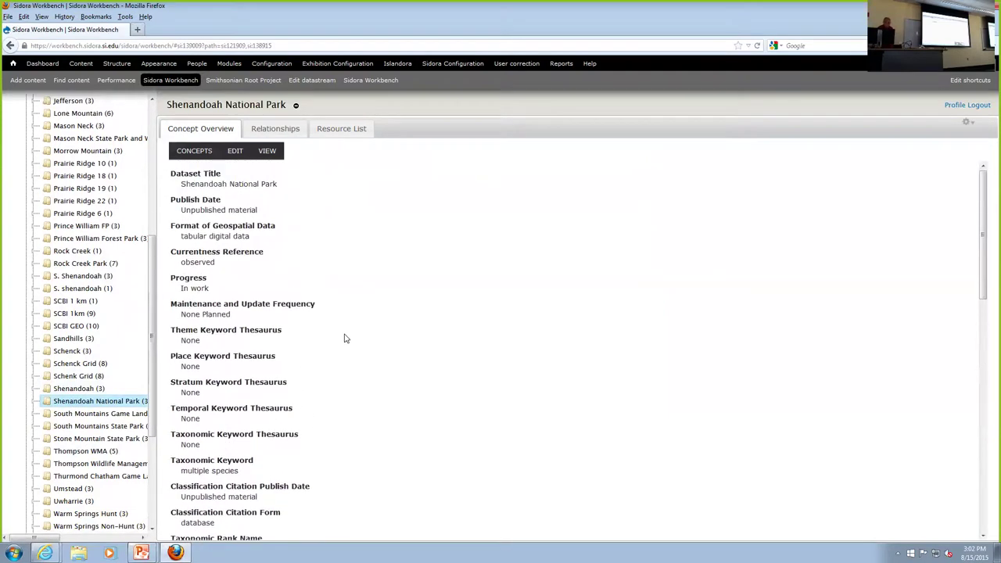
left_click(33, 402)
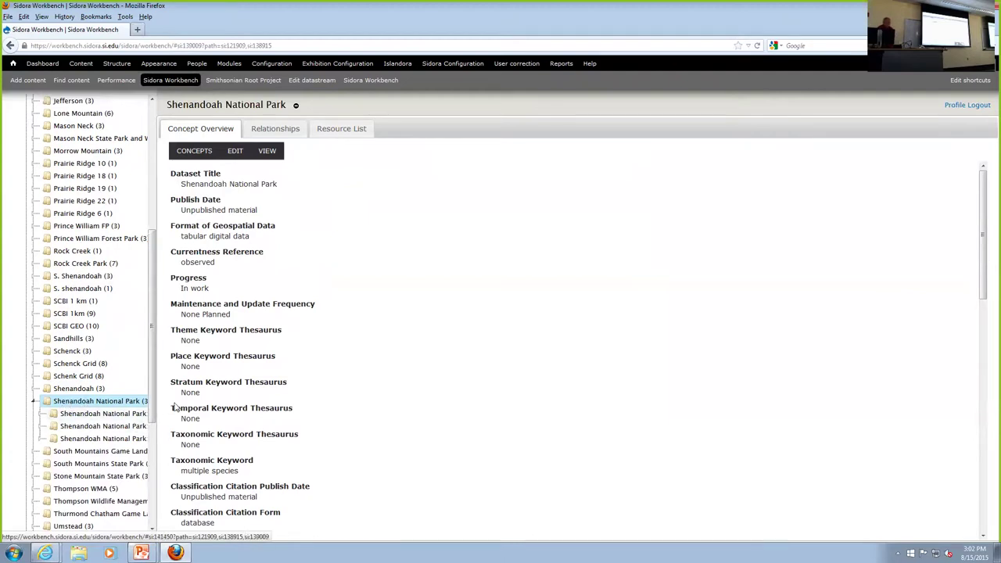
Open the Shenandoah National Park:200m from Trail plot and list its 19 camera sites.
left_click(114, 417)
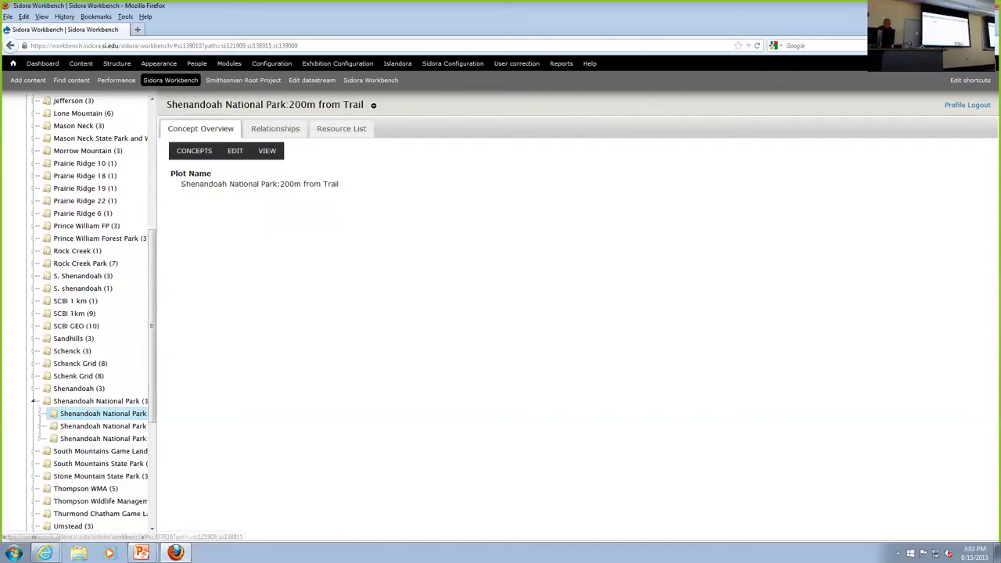
left_click(42, 414)
scroll(43, 420, "down", 2)
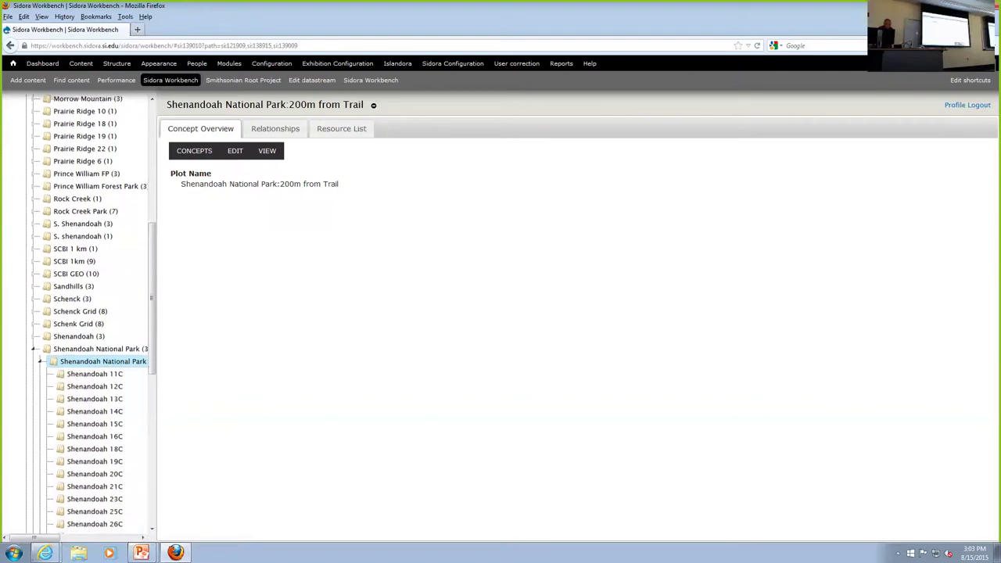
scroll(92, 313, "down", 5)
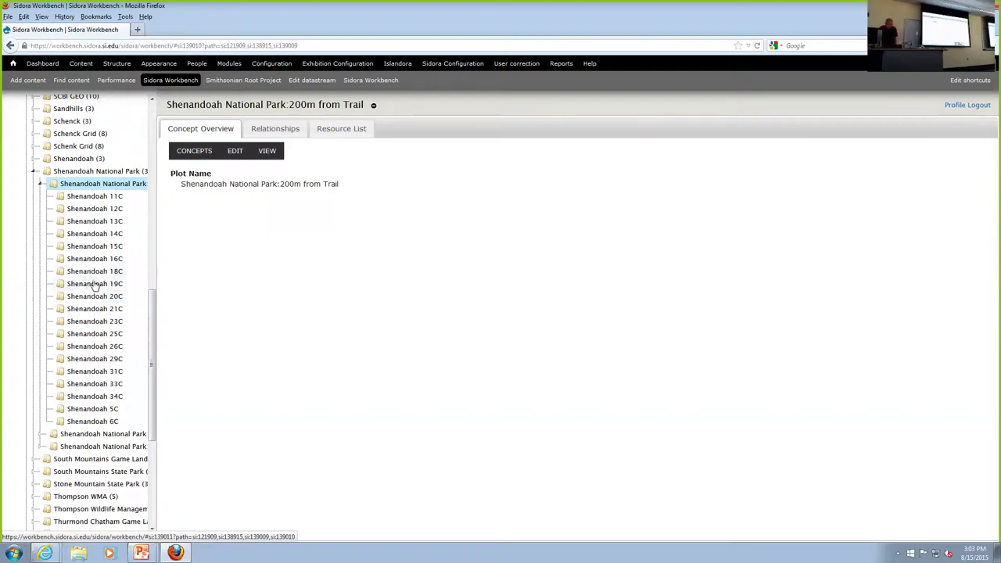
Open camera site Shenandoah 19C and view its 187-page list of camera-trap JPGs.
left_click(95, 284)
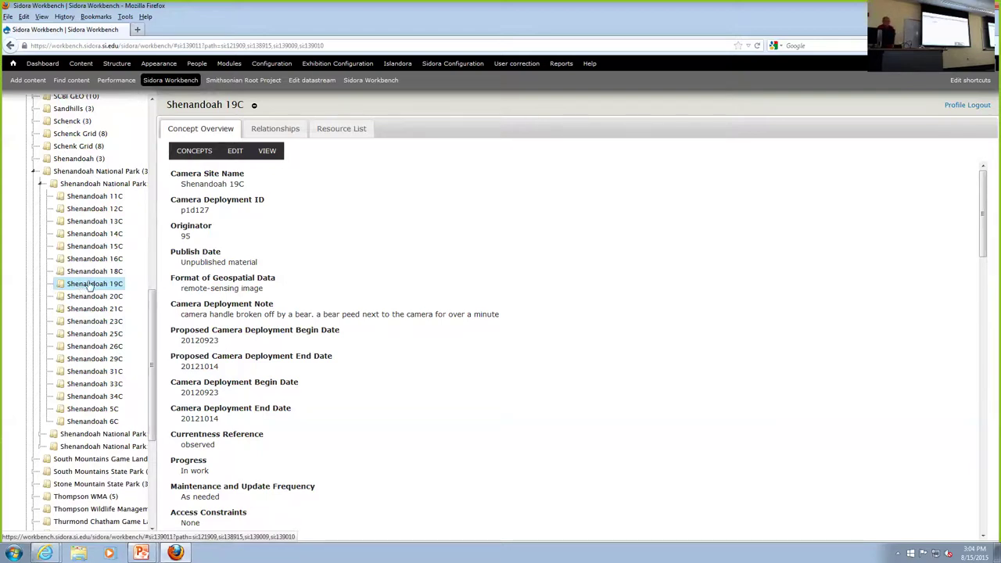
left_click(344, 129)
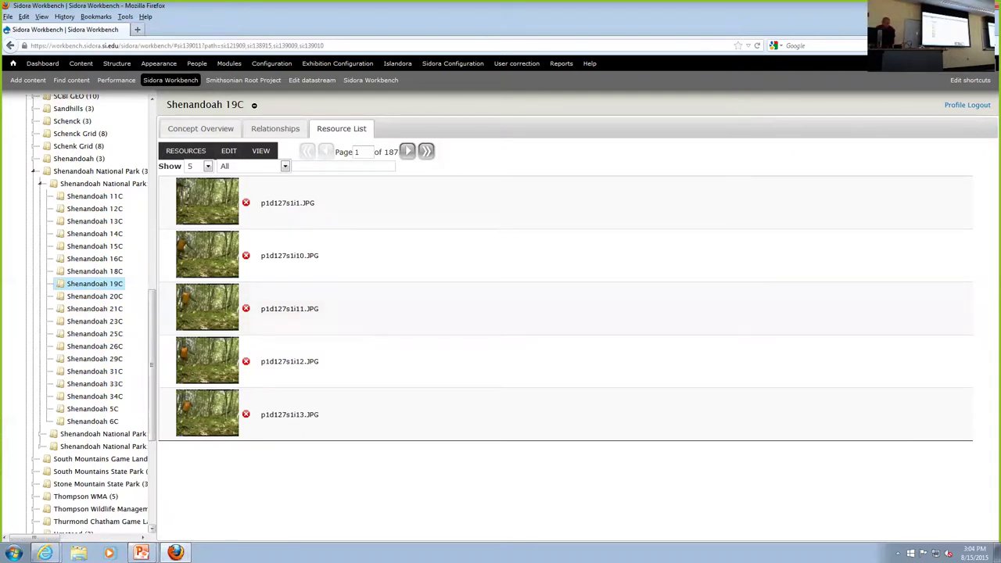
Show 50 resources per page and move the list to page 8, then page 9.
left_click(207, 166)
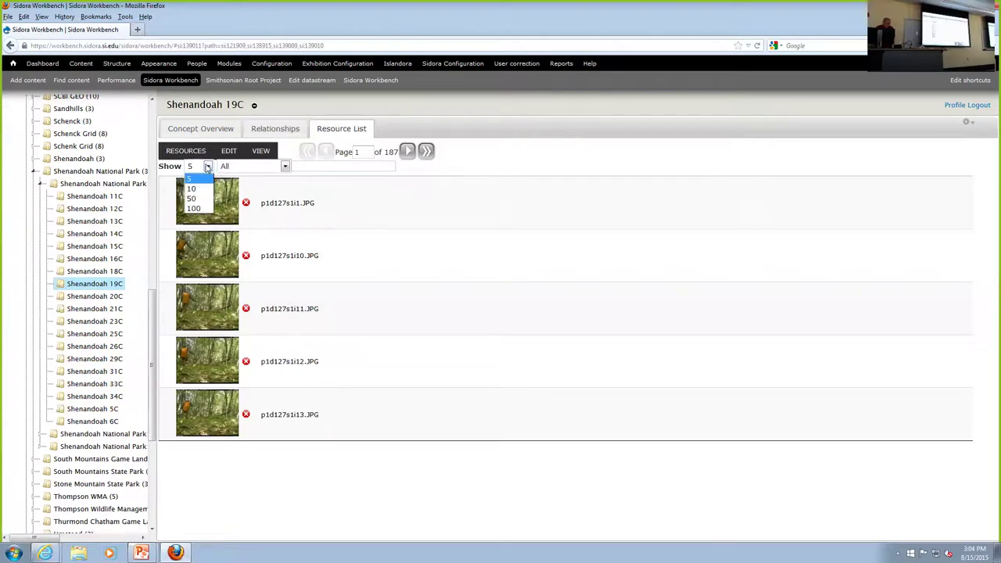
left_click(195, 199)
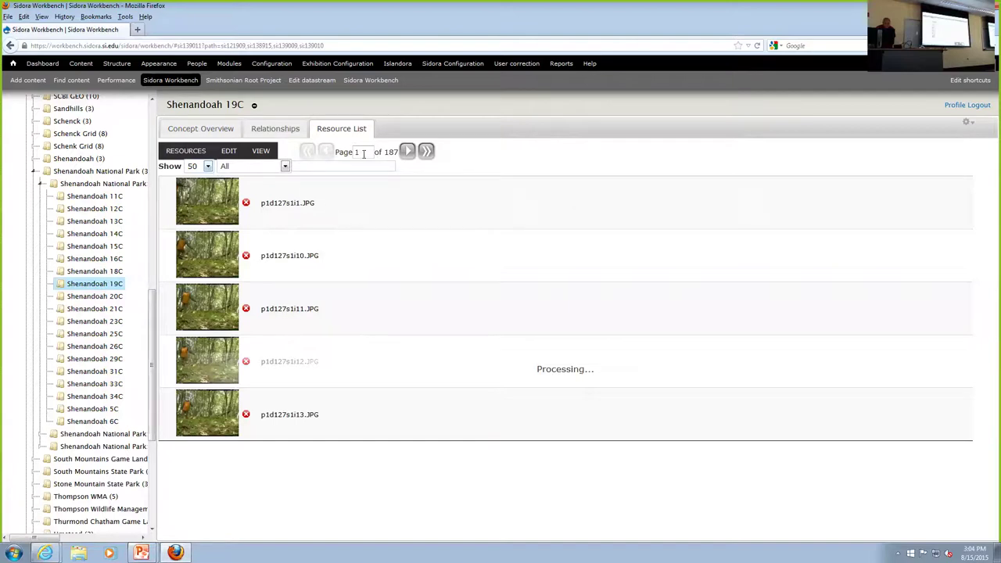
left_click_drag(364, 155, 350, 152)
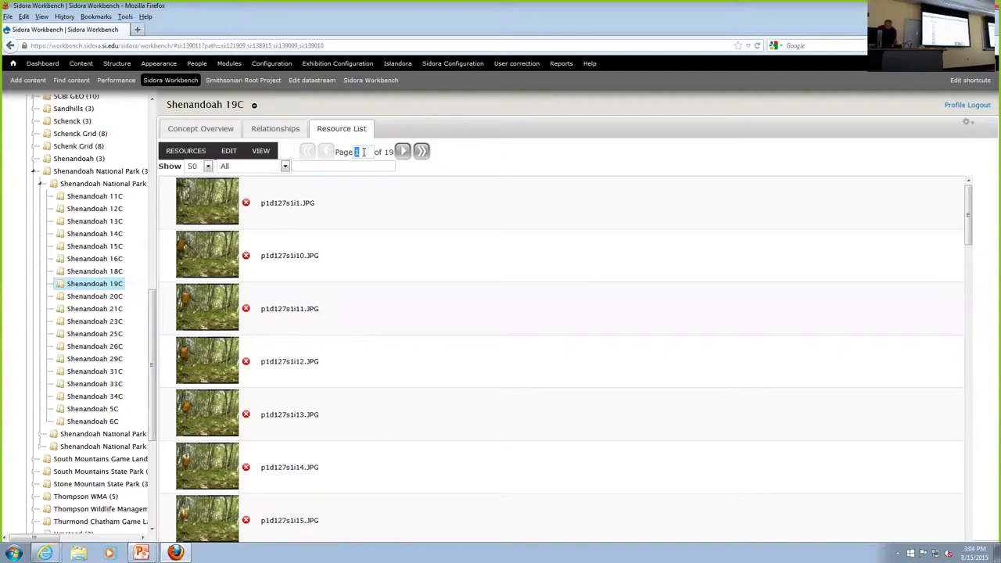
type("8")
left_click(402, 151)
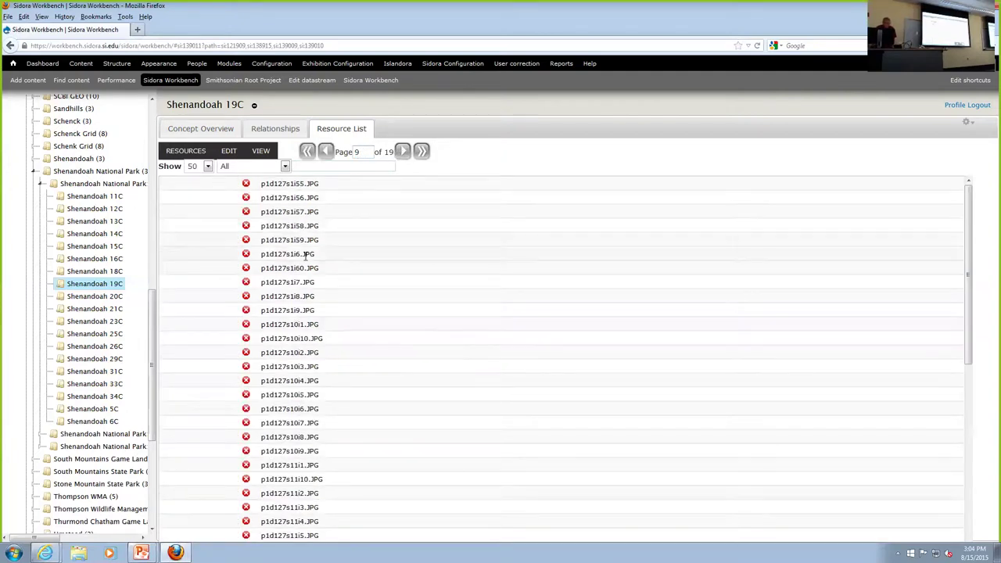
scroll(192, 284, "down", 5)
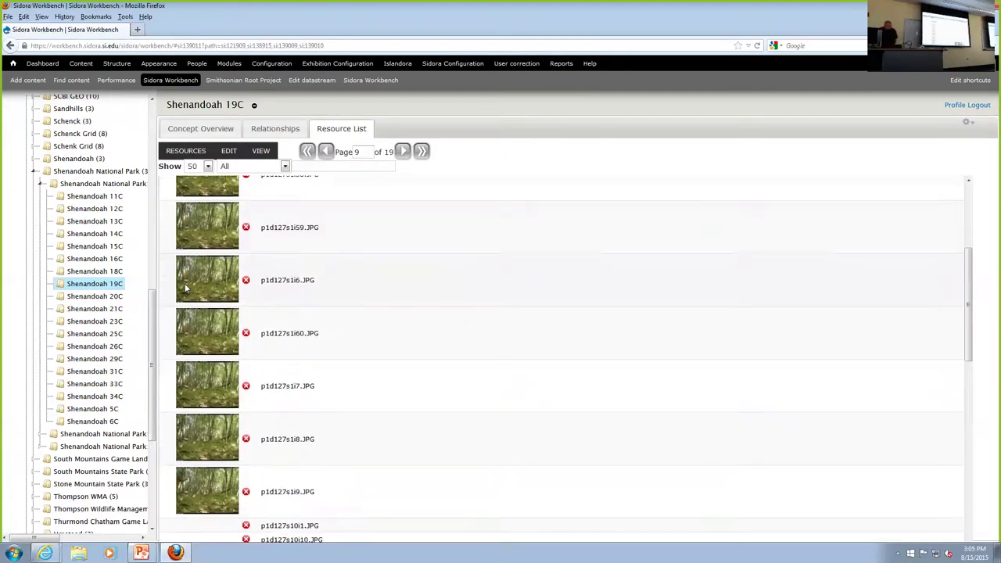
scroll(188, 291, "down", 6)
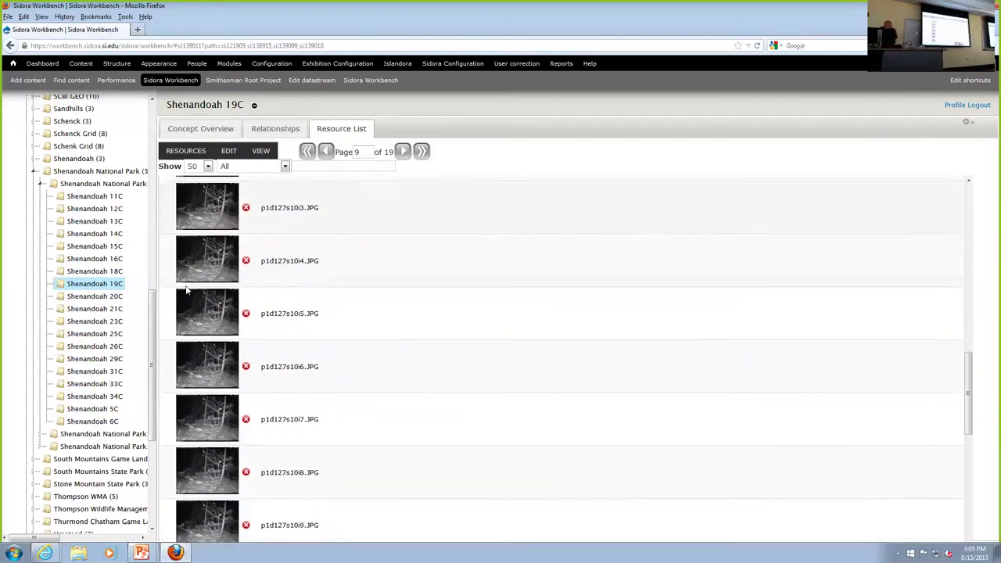
scroll(187, 291, "down", 5)
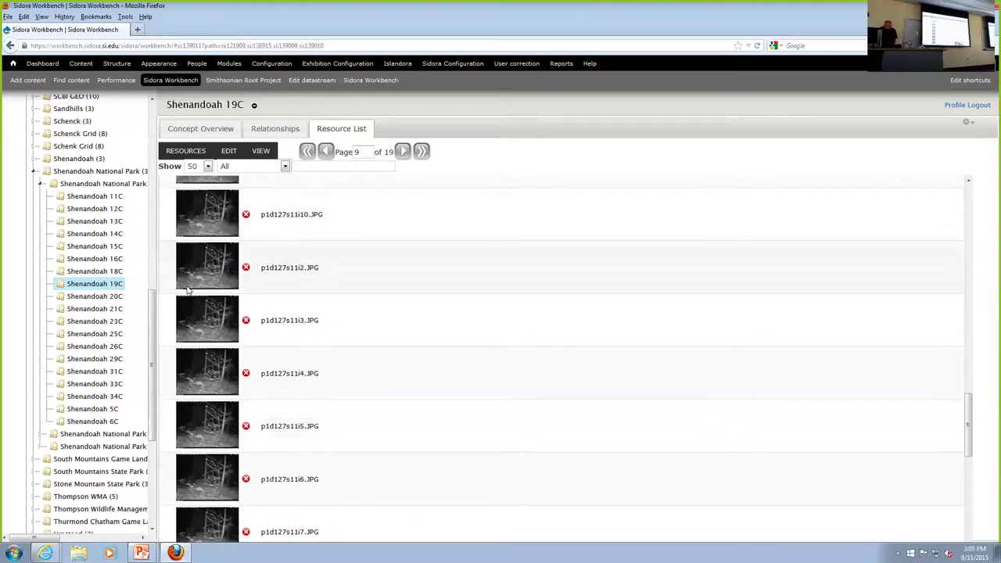
scroll(190, 289, "down", 5)
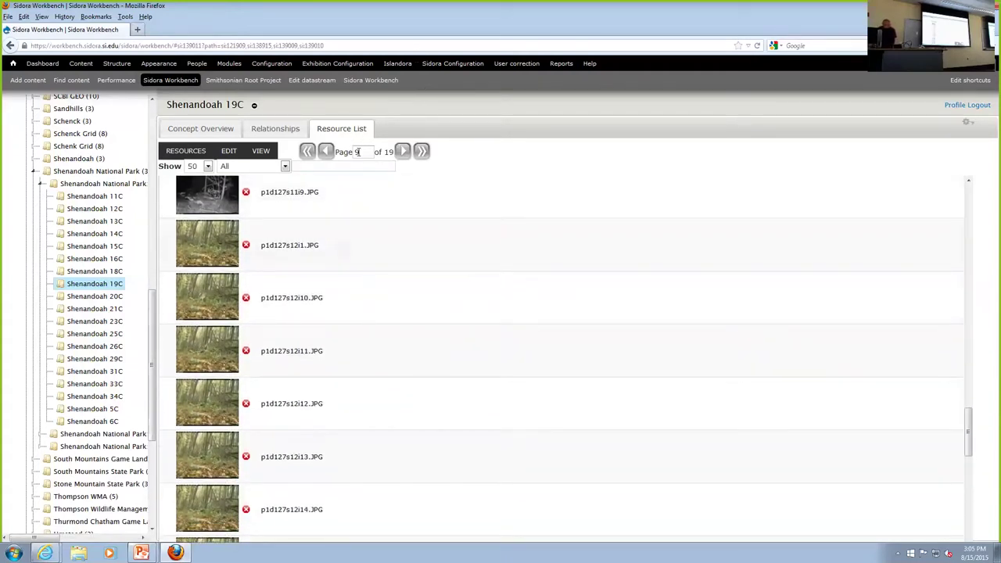
Jump the resource list to page 12, then advance to page 13 of 19.
left_click_drag(357, 152, 350, 152)
type("12")
key("Return")
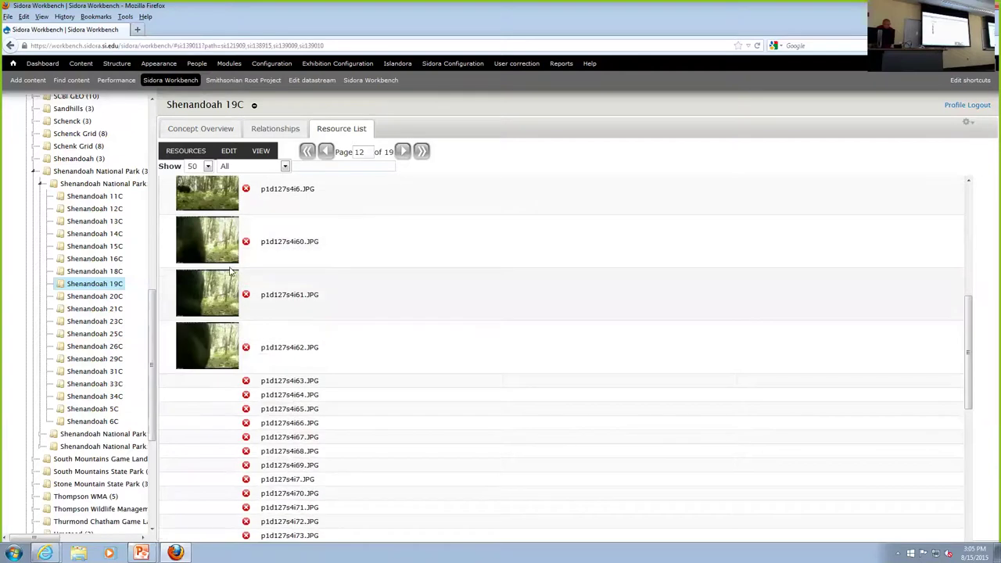
scroll(219, 329, "down", 3)
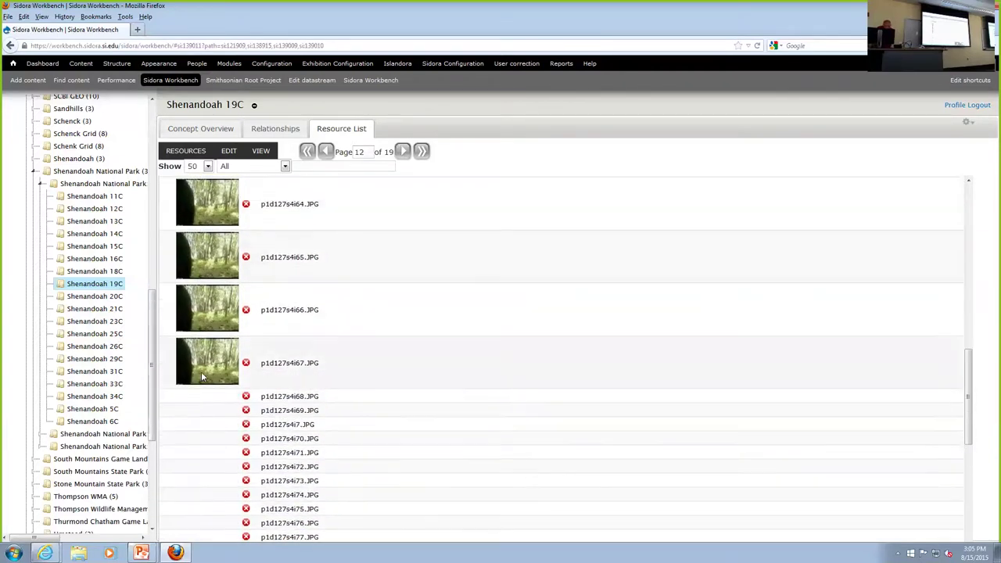
scroll(198, 372, "up", 5)
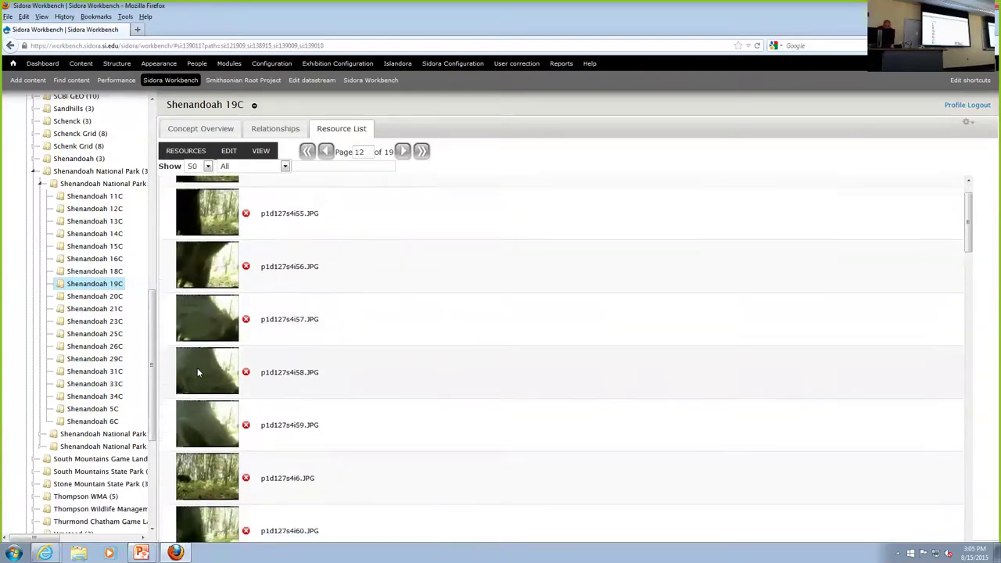
scroll(197, 367, "down", 4)
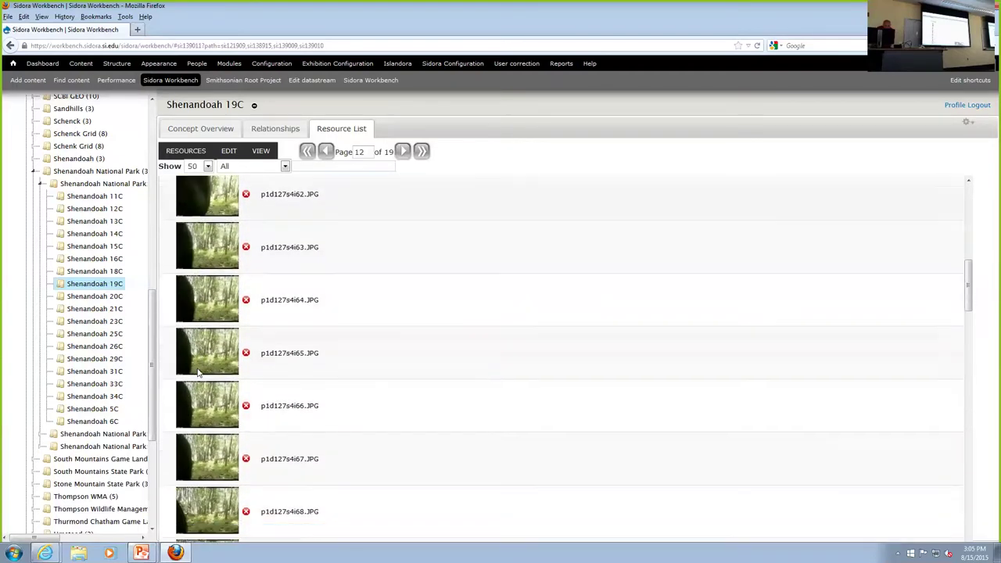
scroll(198, 368, "down", 2)
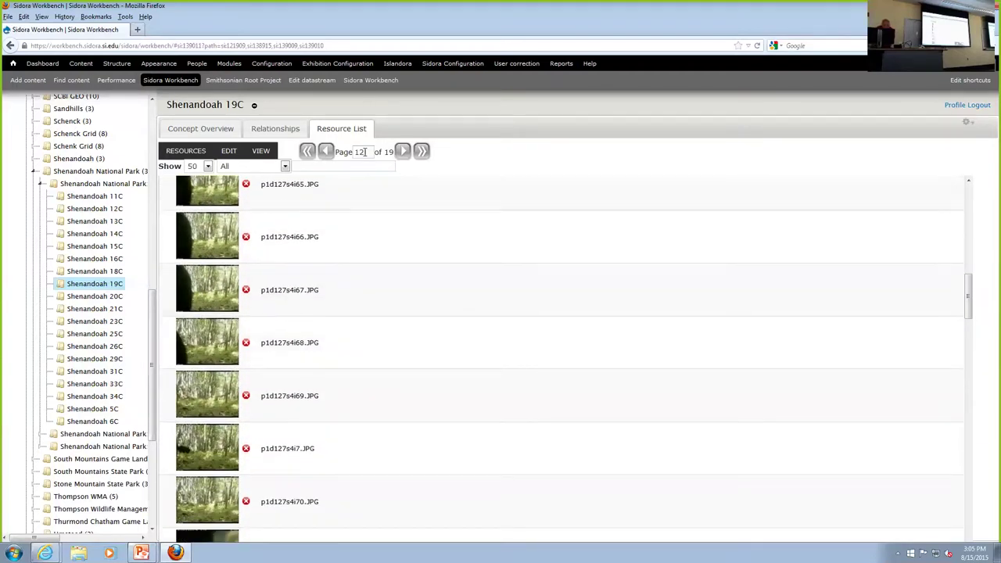
left_click(402, 152)
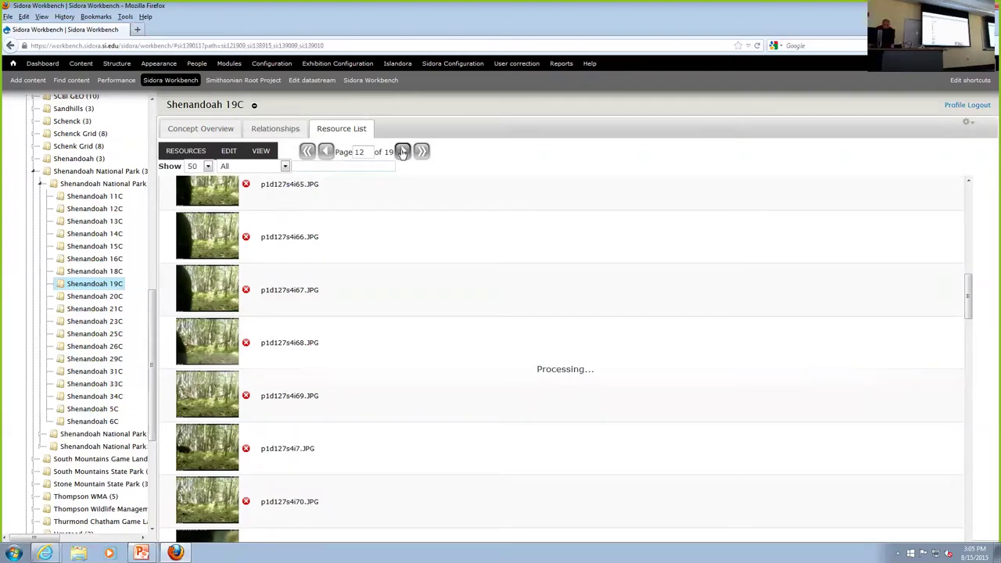
scroll(369, 179, "up", 5)
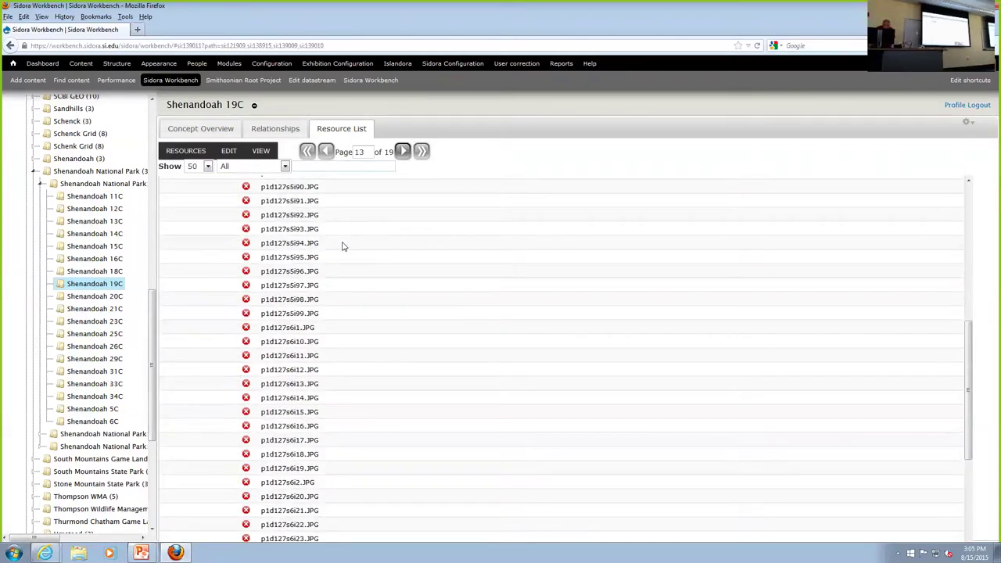
scroll(202, 415, "up", 1)
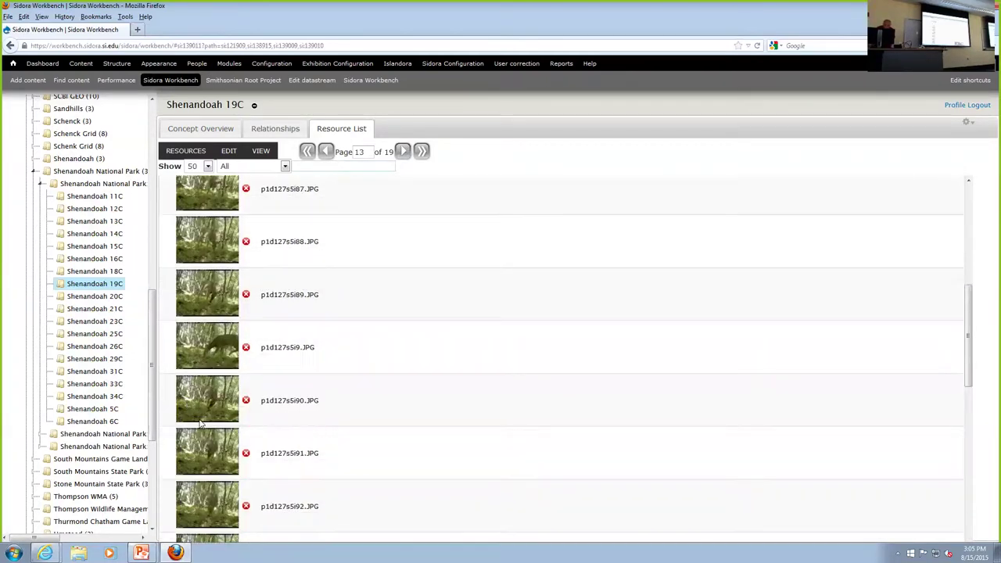
Show camera-trap image p1d127s5i9.JPG of a grazing deer enlarged in the Viewer.
left_click(219, 347)
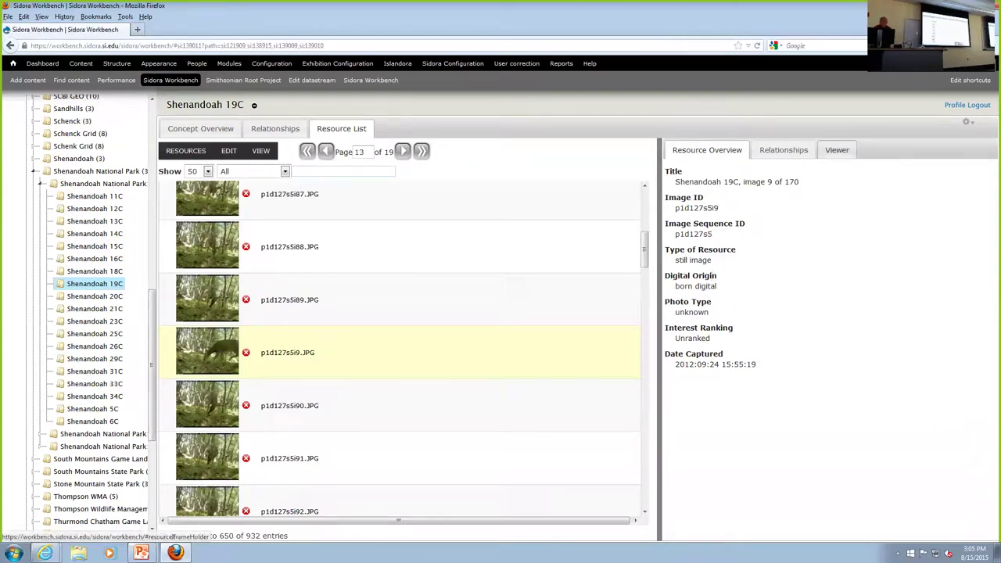
left_click(837, 150)
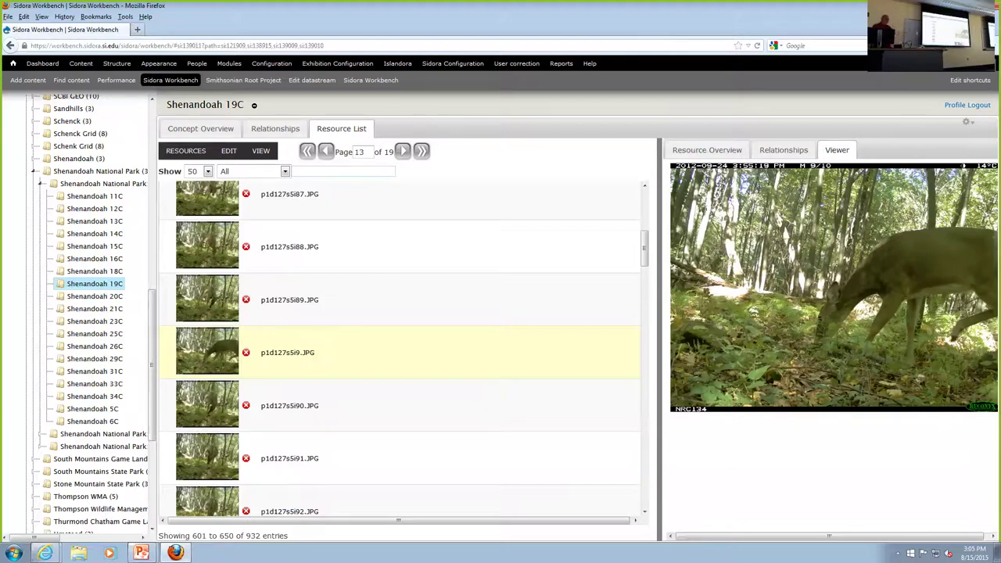
scroll(834, 349, "up", 3)
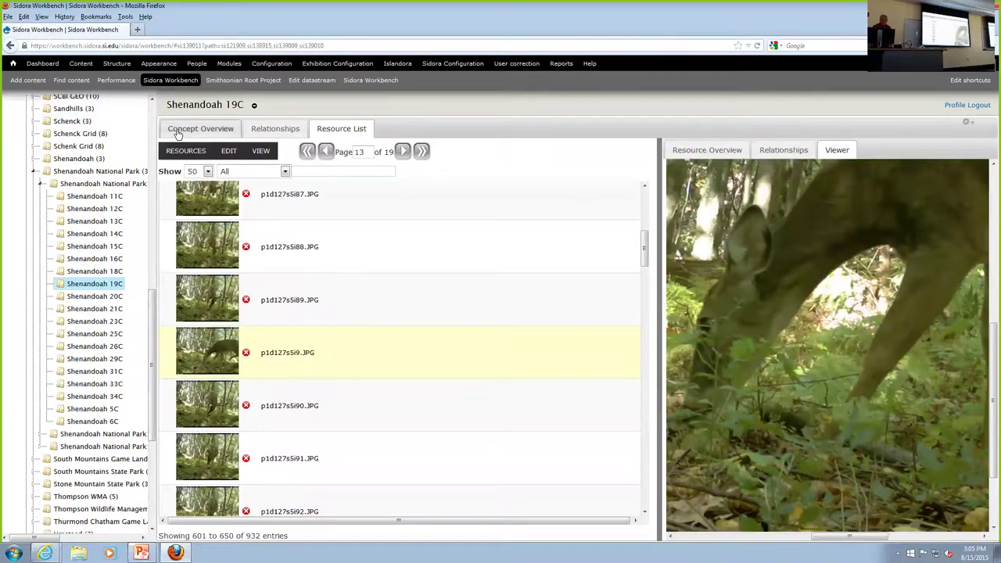
Display Shenandoah 19C's overview: deployment p1d127, 20120923–20121014, with the bear-broken camera handle note.
left_click(187, 130)
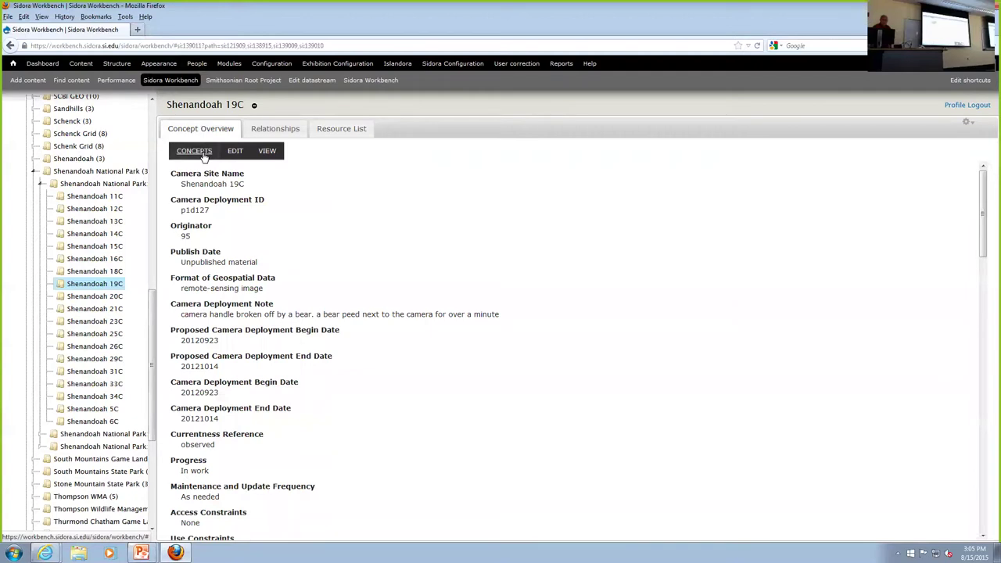
left_click(202, 153)
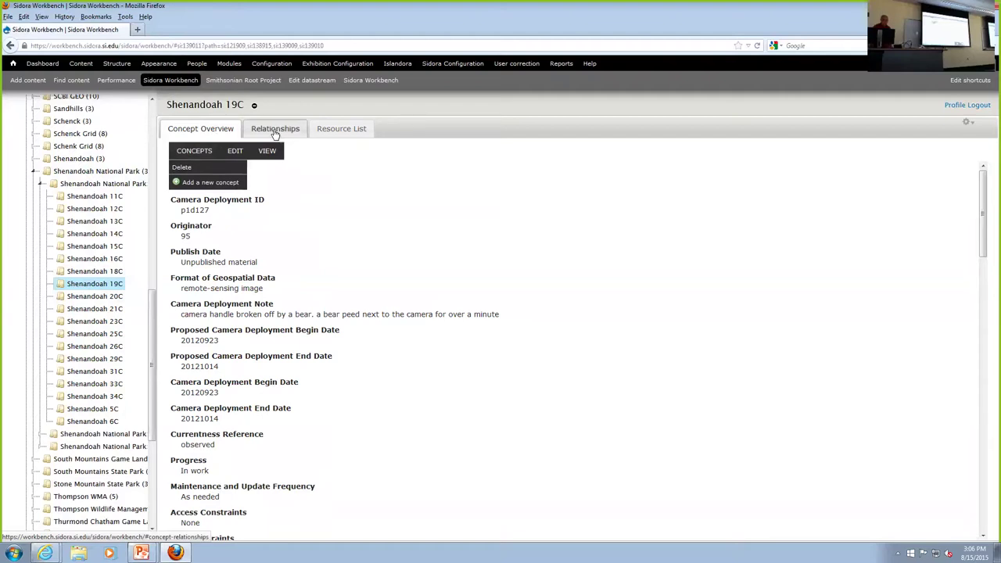
Show that photo p1d127s5i9.JPG's parent is the Camera Trap Deployment Shenandoah 19C.
left_click(275, 133)
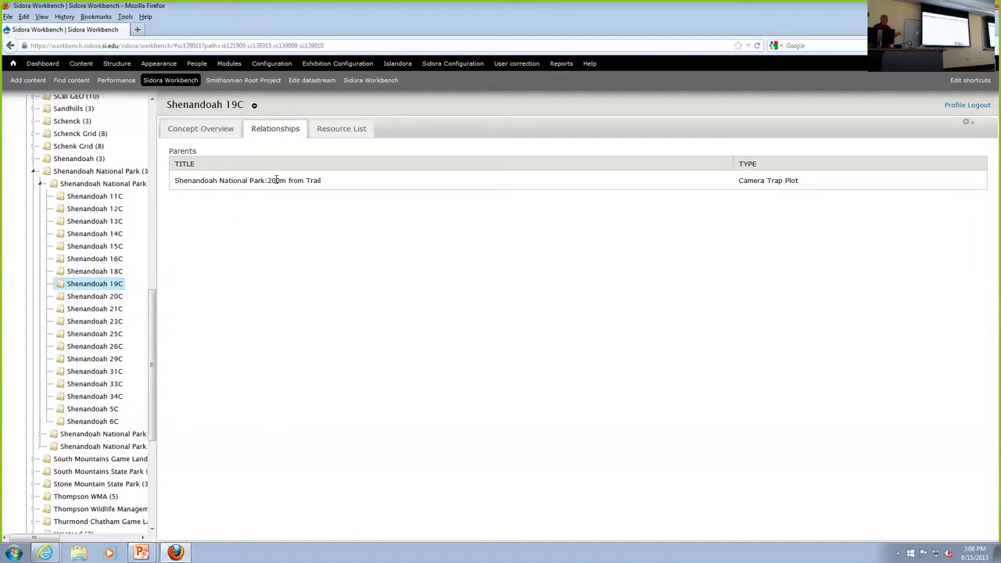
left_click(322, 128)
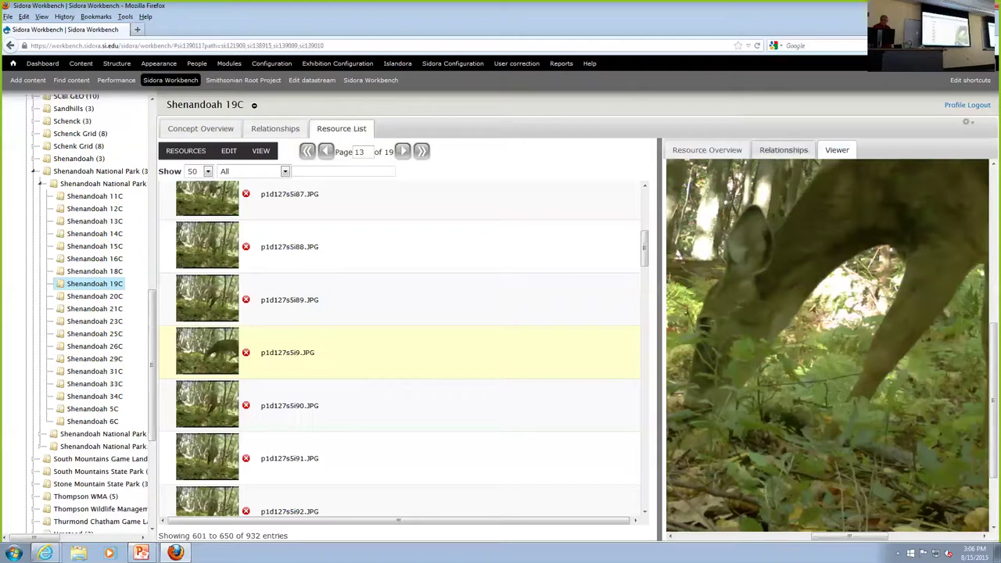
left_click(783, 150)
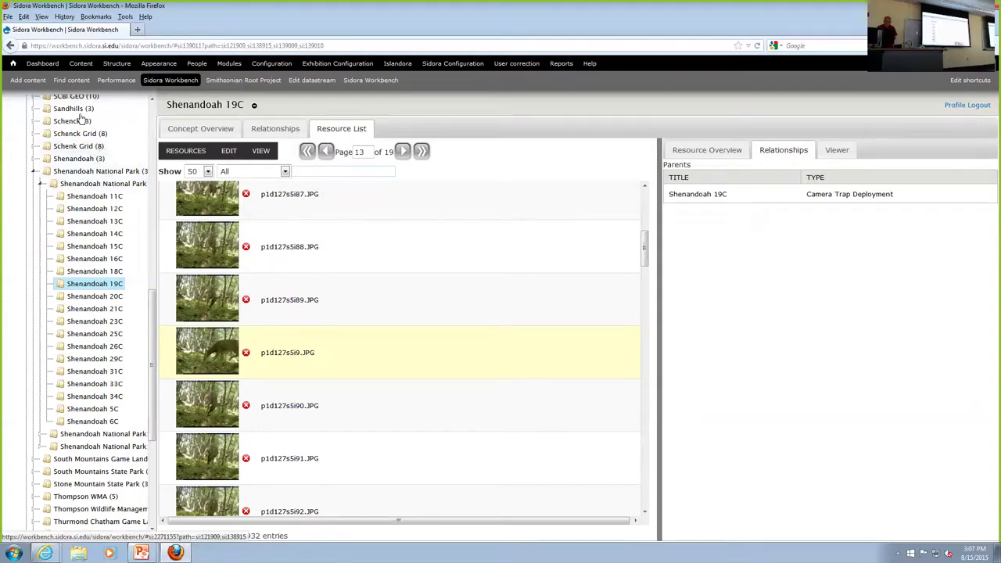
Collapse eMammal, expand Researcher Projects, and open the researcher's empty Projects (1) folder.
scroll(121, 168, "up", 10)
scroll(117, 165, "up", 3)
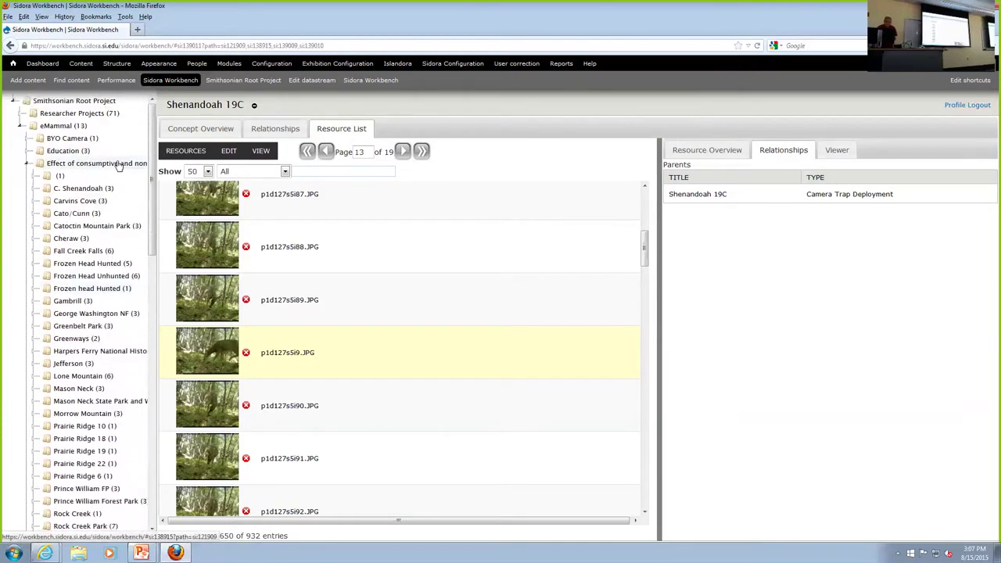
left_click(22, 127)
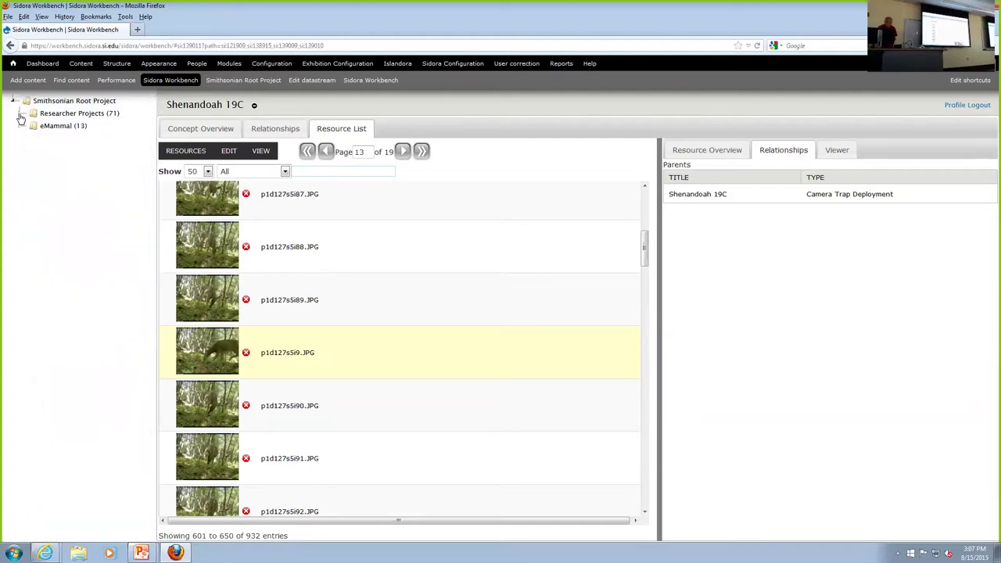
left_click(21, 115)
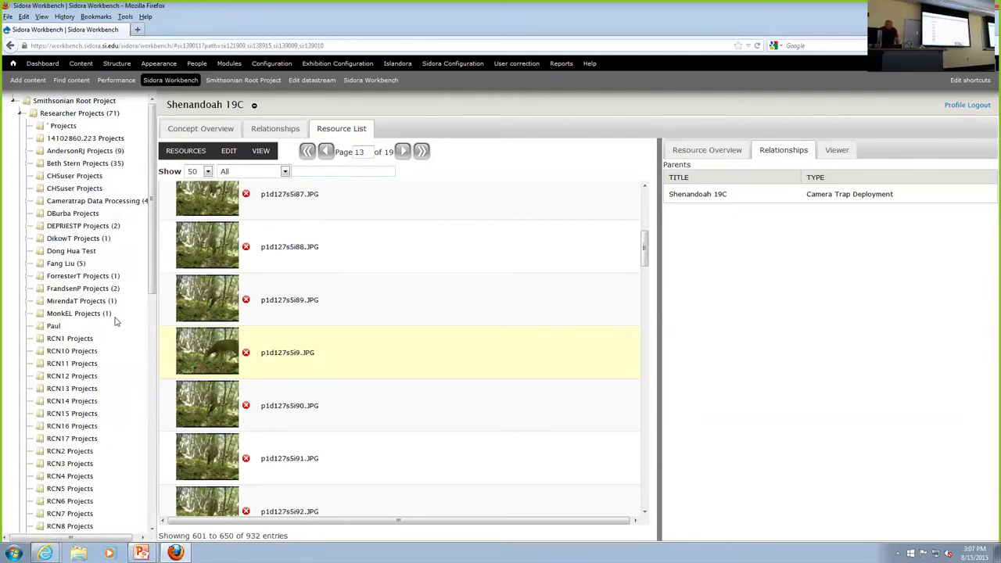
scroll(115, 320, "down", 6)
scroll(115, 327, "down", 5)
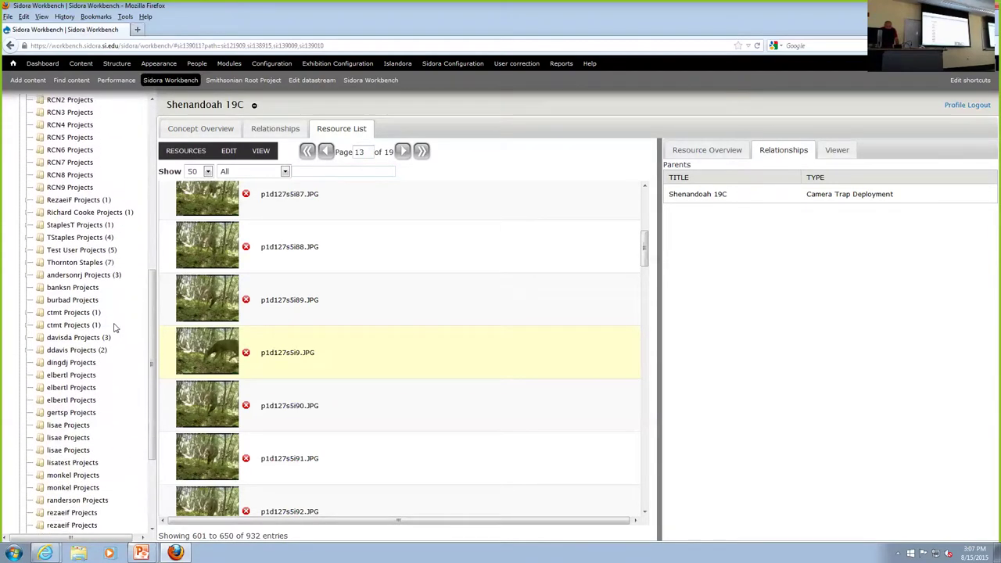
scroll(115, 328, "down", 2)
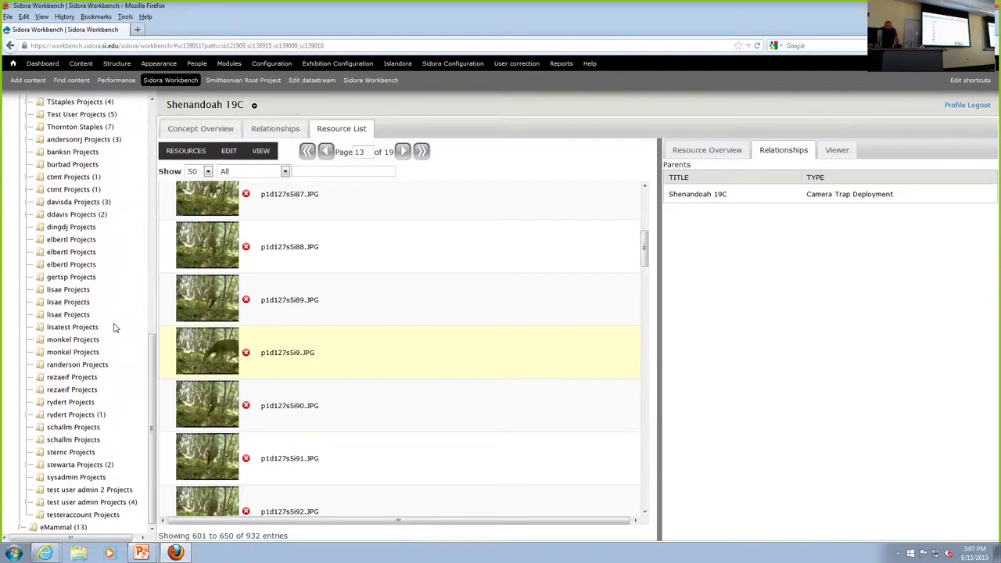
left_click(56, 416)
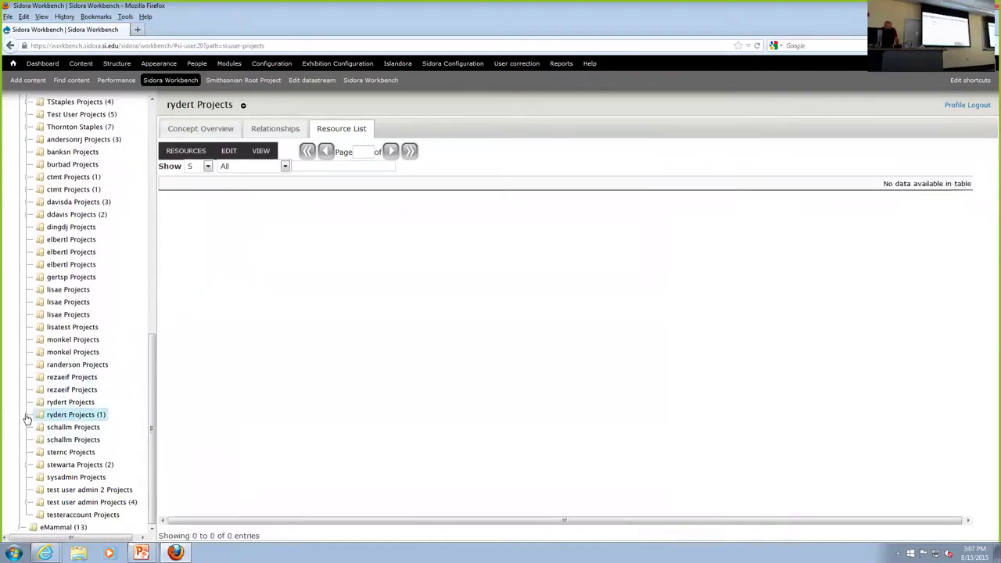
Expand the researcher's folder and Migratory Bird Center Project, then open Pipra filicauda Project.
left_click(26, 417)
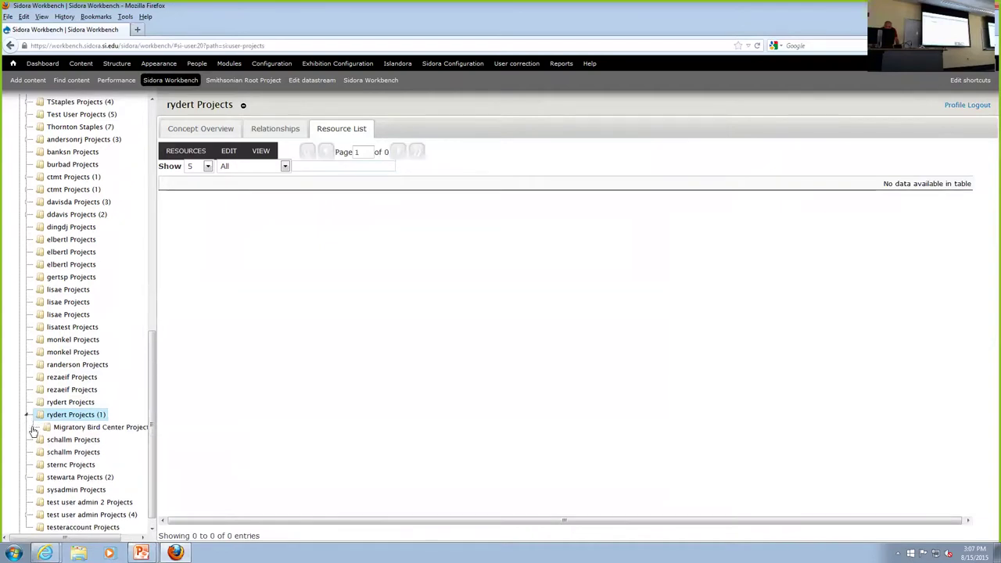
left_click(33, 429)
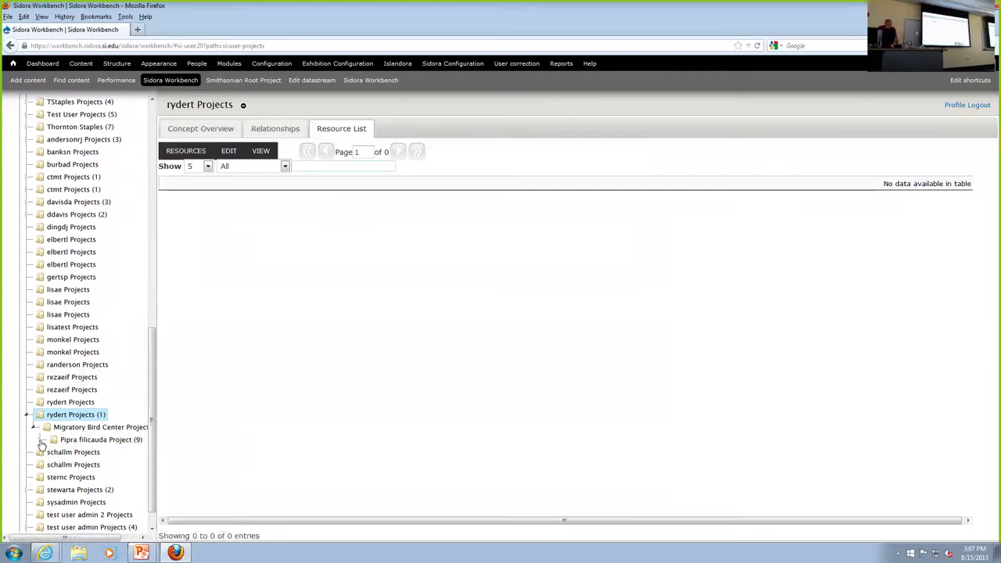
left_click(39, 442)
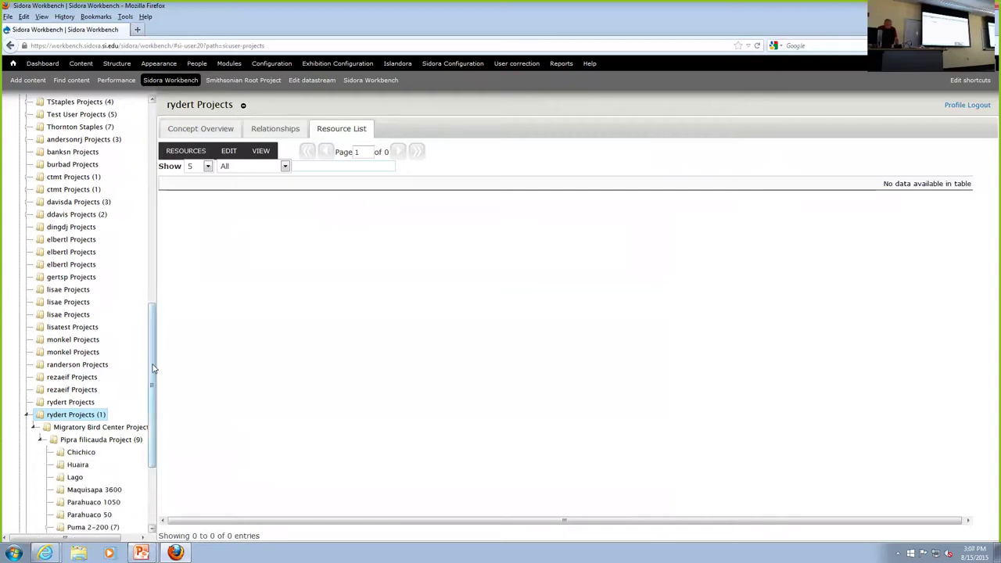
scroll(152, 374, "down", 4)
scroll(152, 374, "up", 1)
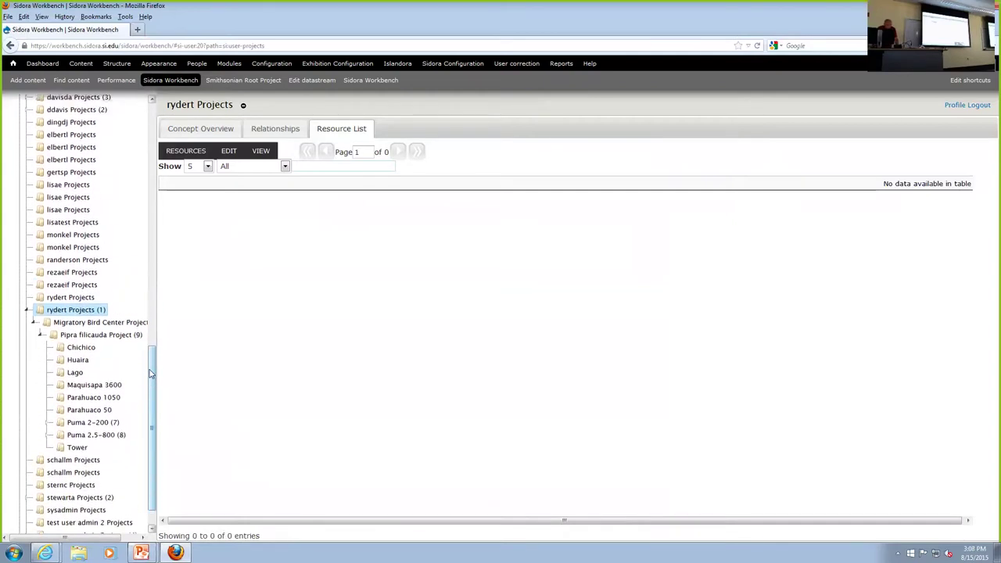
scroll(152, 374, "down", 1)
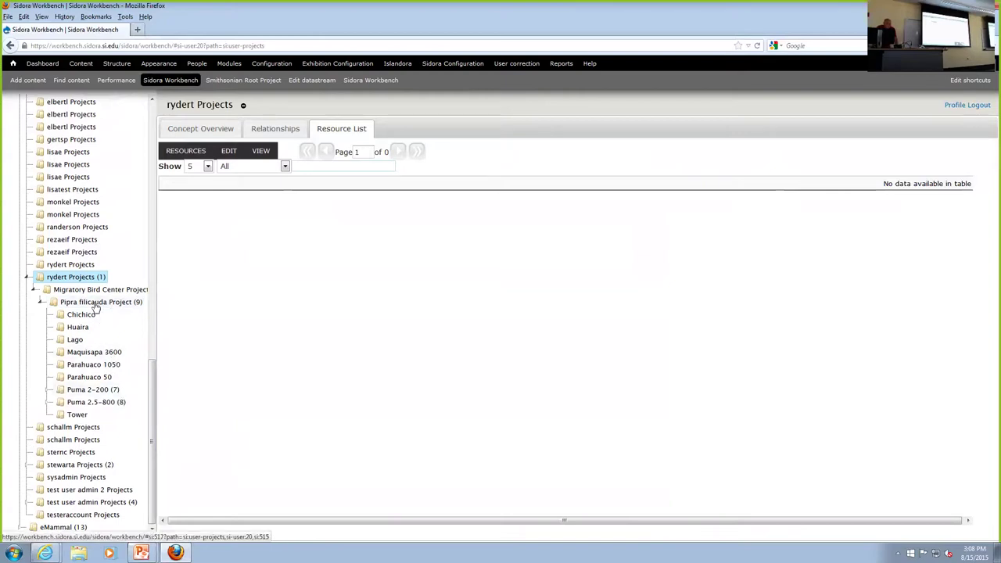
left_click(95, 307)
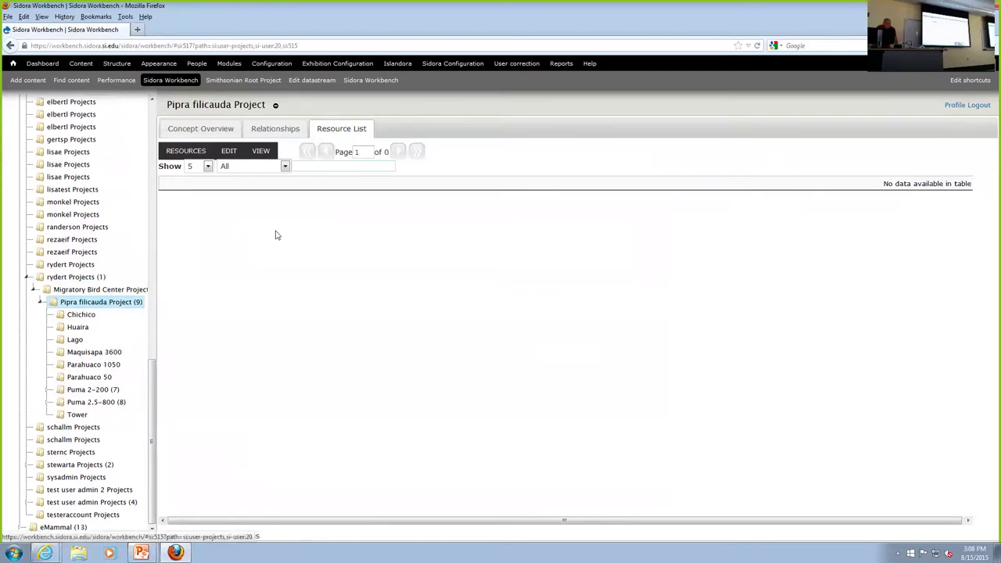
Browse the Pipra filicauda Project's concept overview, including Testosterone keyword and 2014–2019 Ecuador period.
left_click(196, 127)
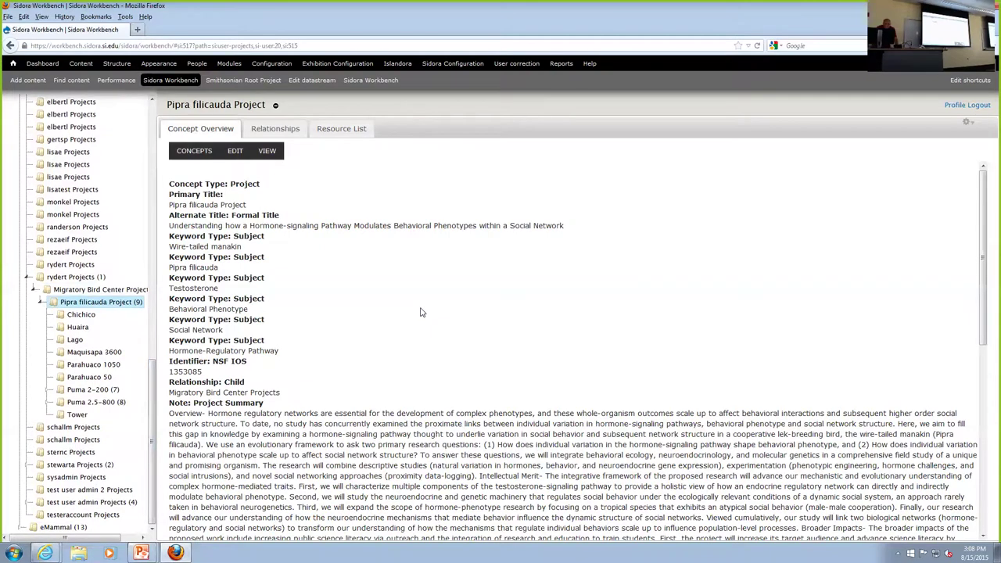
scroll(421, 312, "down", 10)
scroll(420, 312, "down", 1)
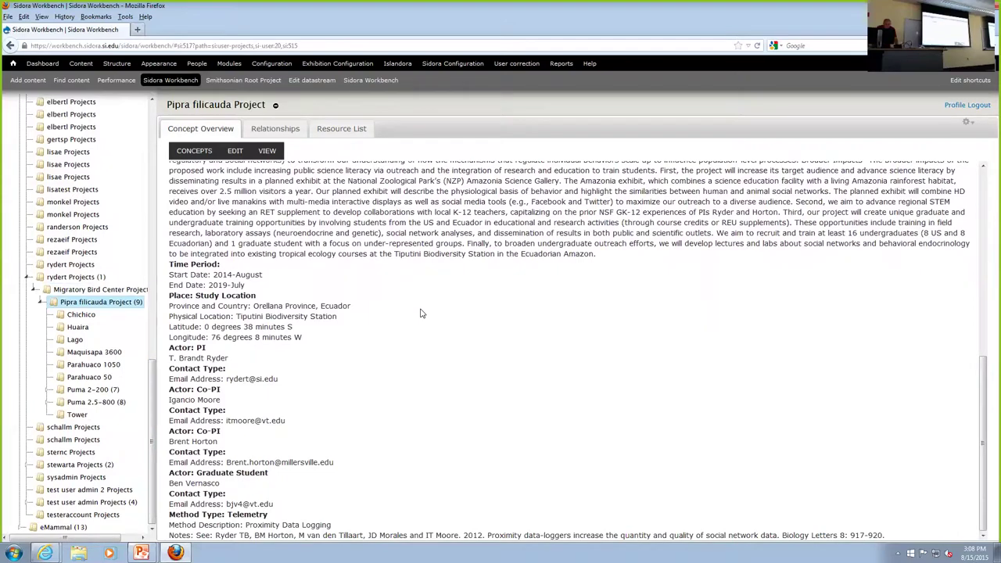
scroll(420, 312, "up", 4)
scroll(421, 308, "down", 4)
scroll(421, 310, "up", 6)
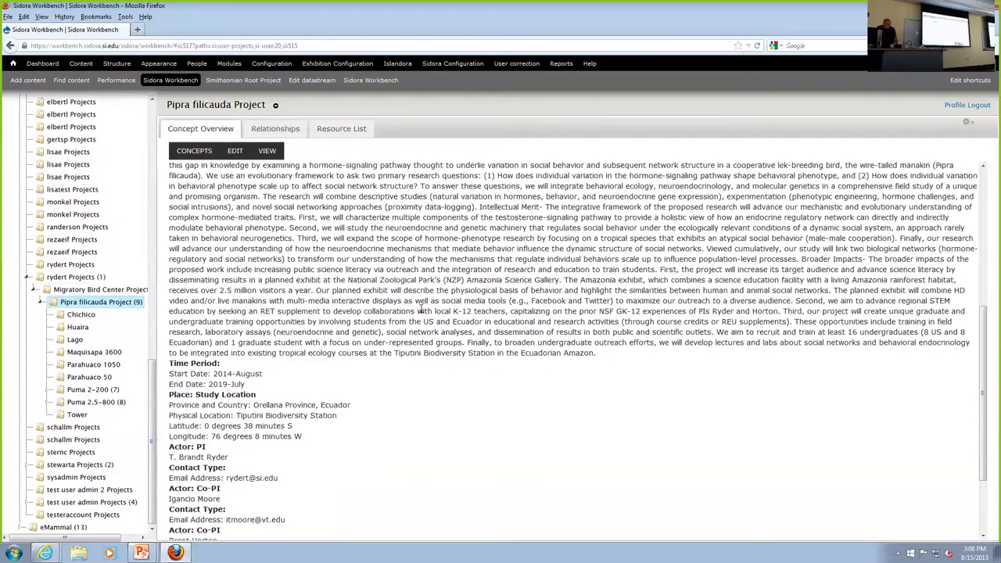
scroll(420, 313, "up", 3)
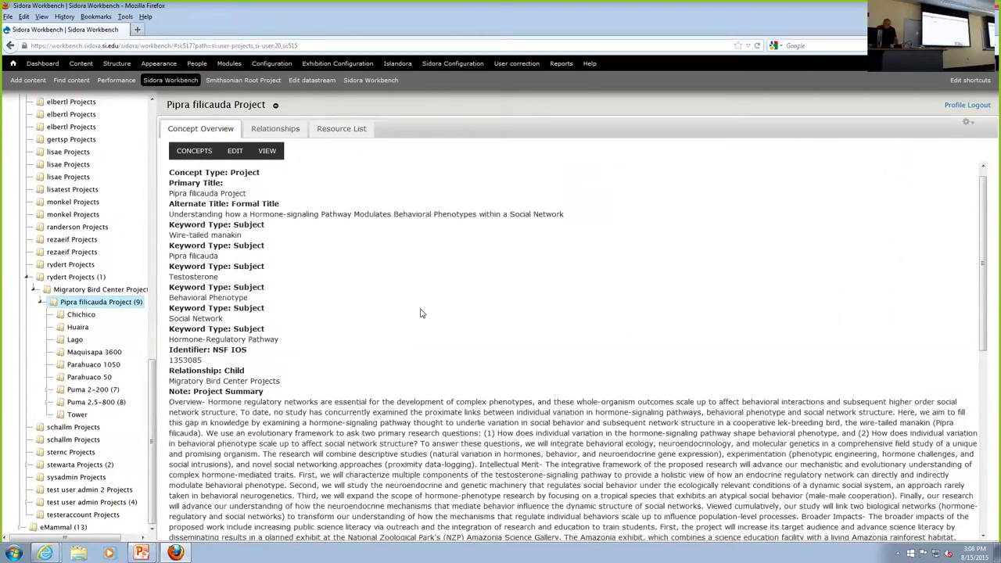
scroll(420, 313, "up", 1)
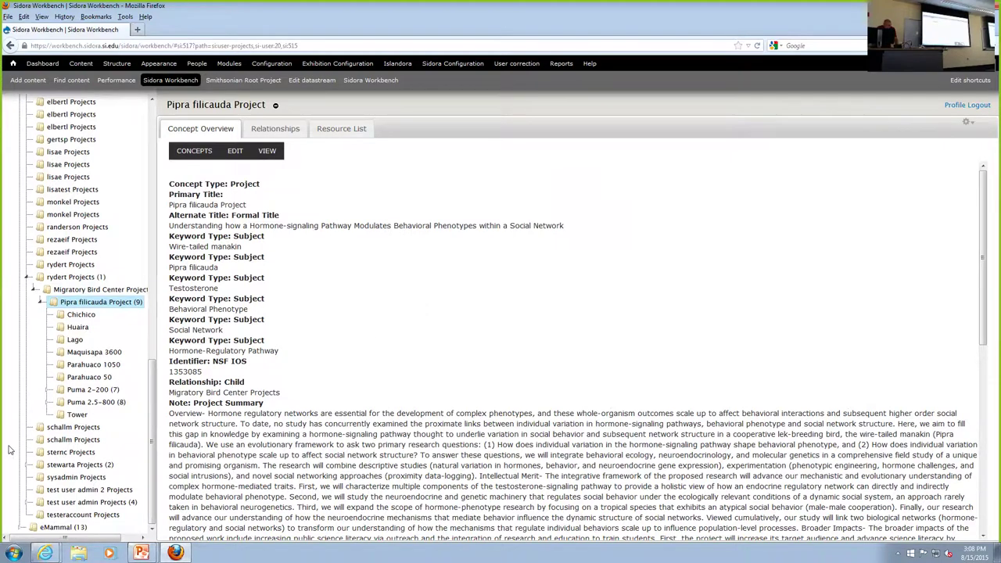
Expand lek site Puma 2.5-800 and open specimen BX/BL, band number 1766.
left_click(79, 403)
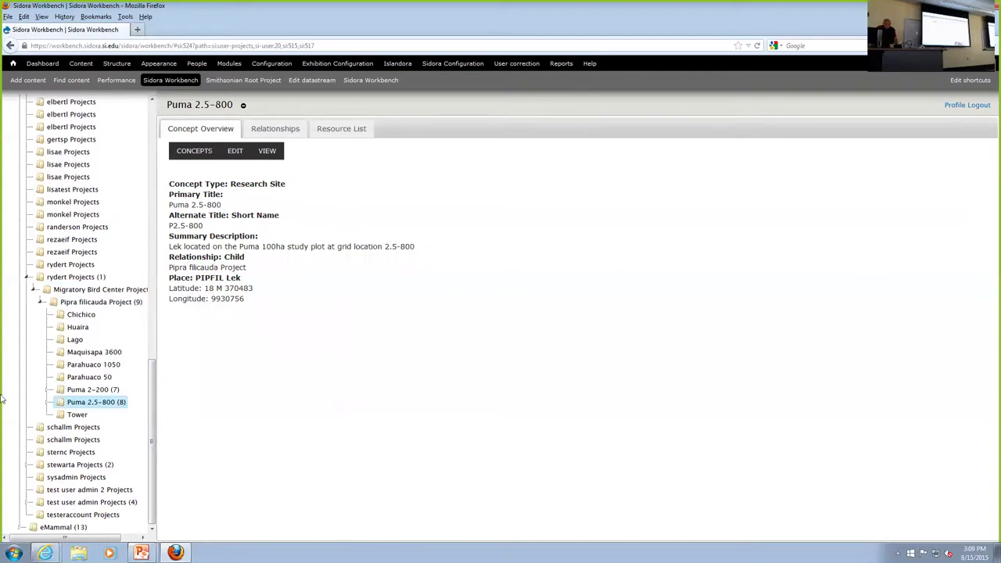
left_click(47, 402)
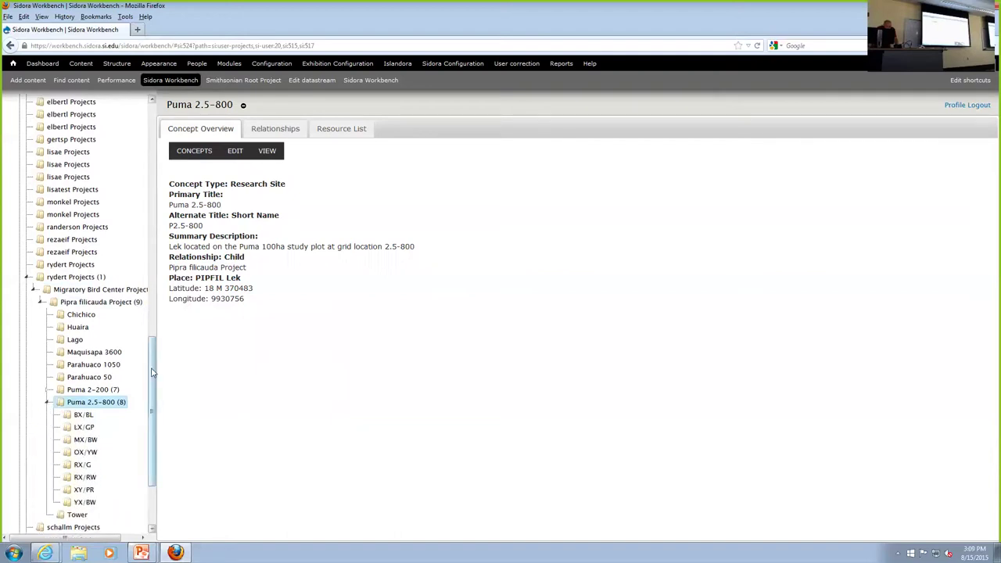
scroll(141, 375, "down", 3)
left_click(77, 316)
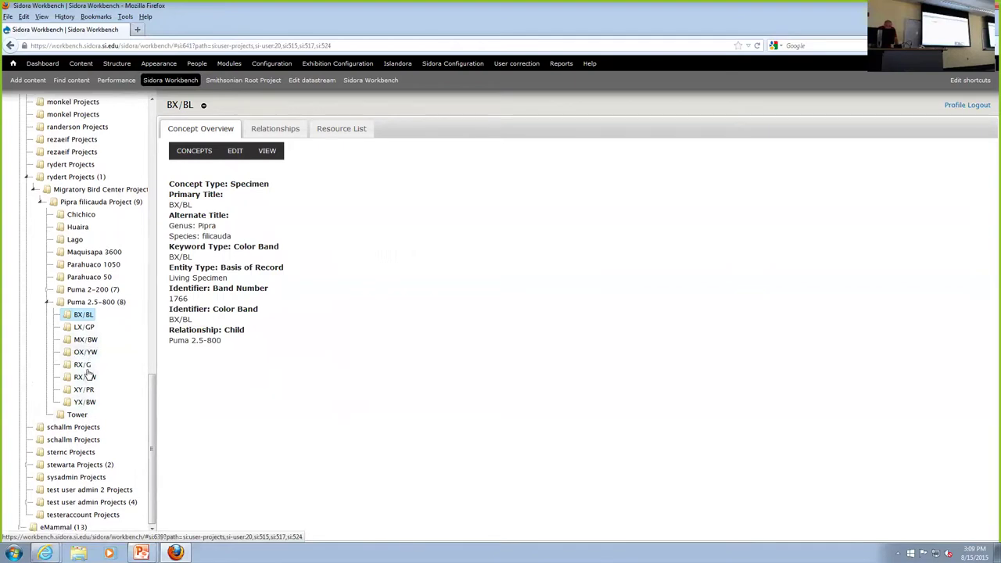
Show the overview of BX/BL's tabular dataset BXBL-122614-4.csv from its Resource List.
left_click(321, 130)
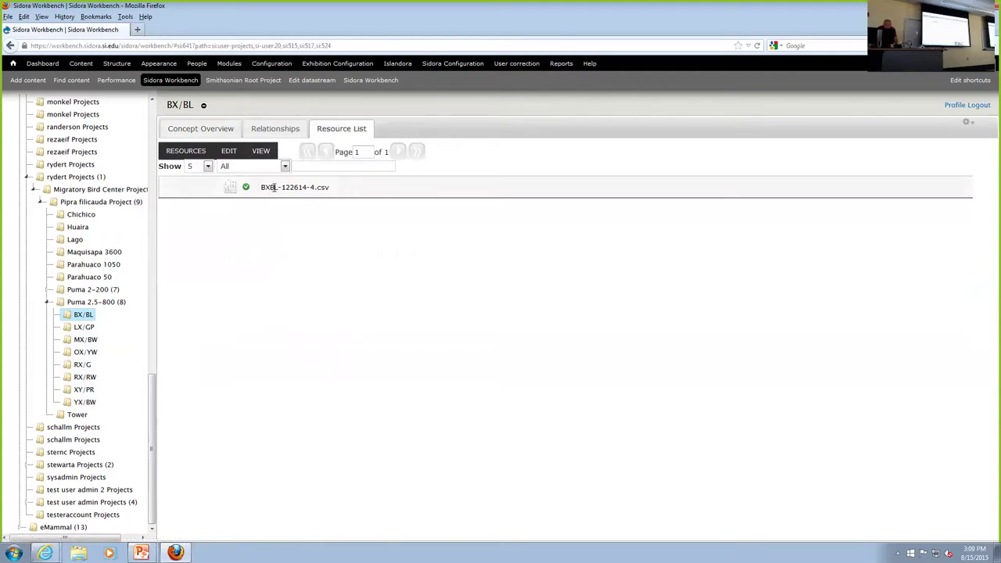
left_click(274, 187)
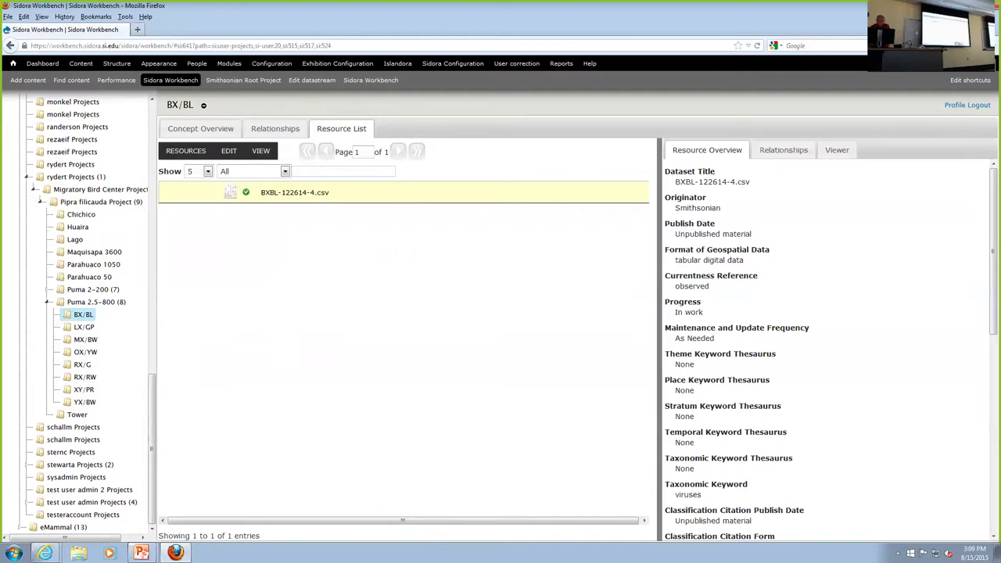
View the data rows of BXBL-122614-4.csv in the Viewer and scroll the project tree.
left_click(837, 149)
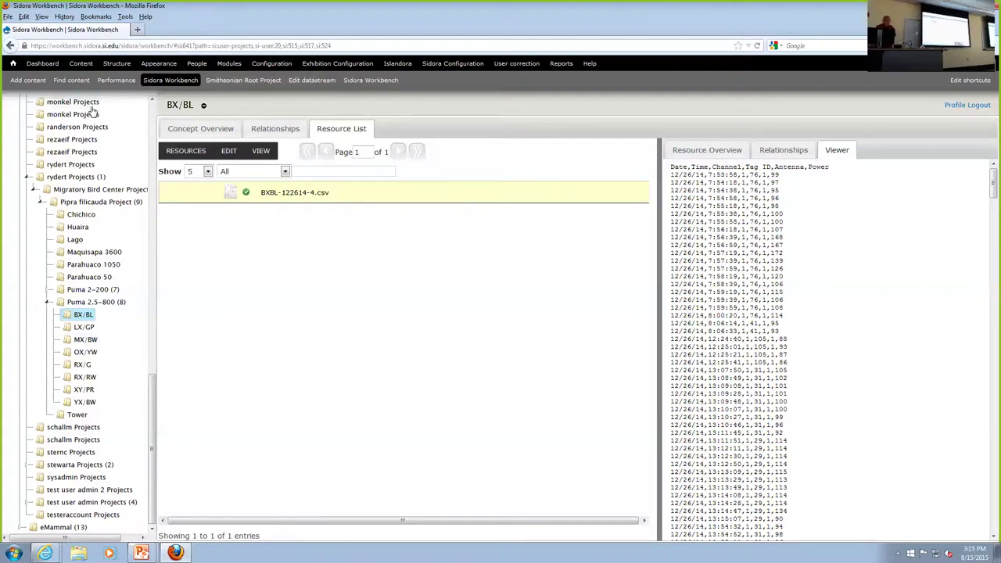
scroll(98, 199, "up", 10)
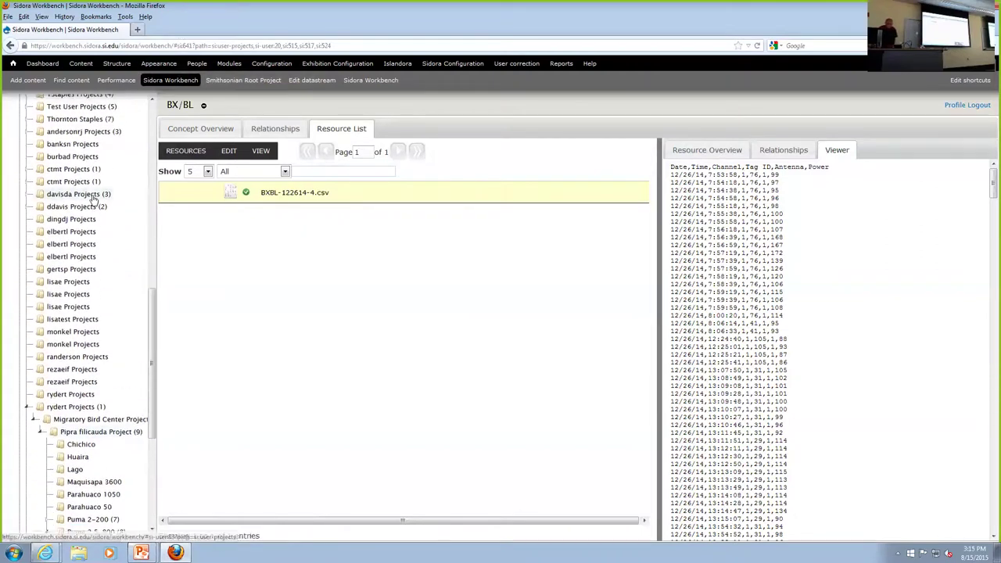
scroll(95, 194, "up", 8)
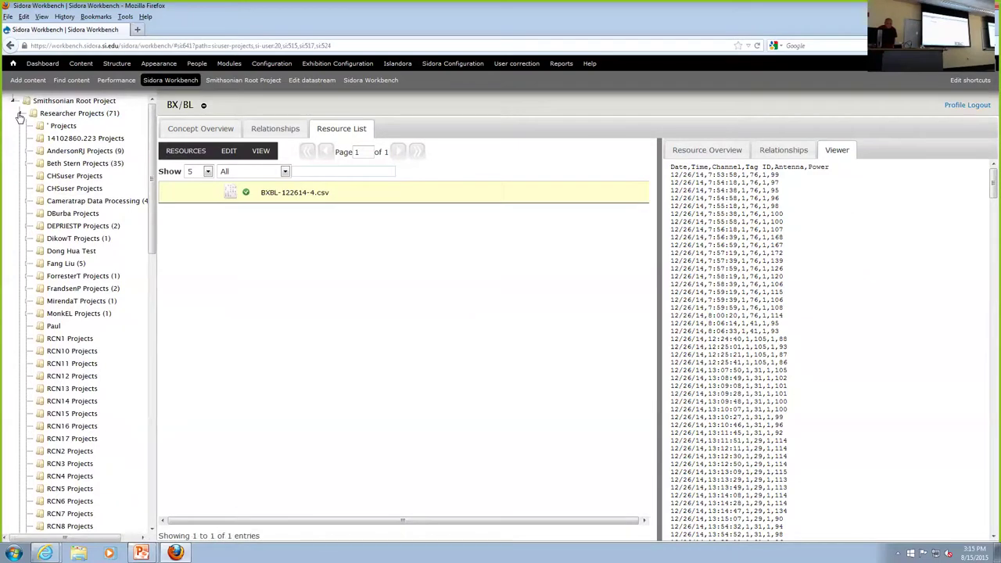
scroll(78, 277, "down", 2)
scroll(79, 278, "down", 6)
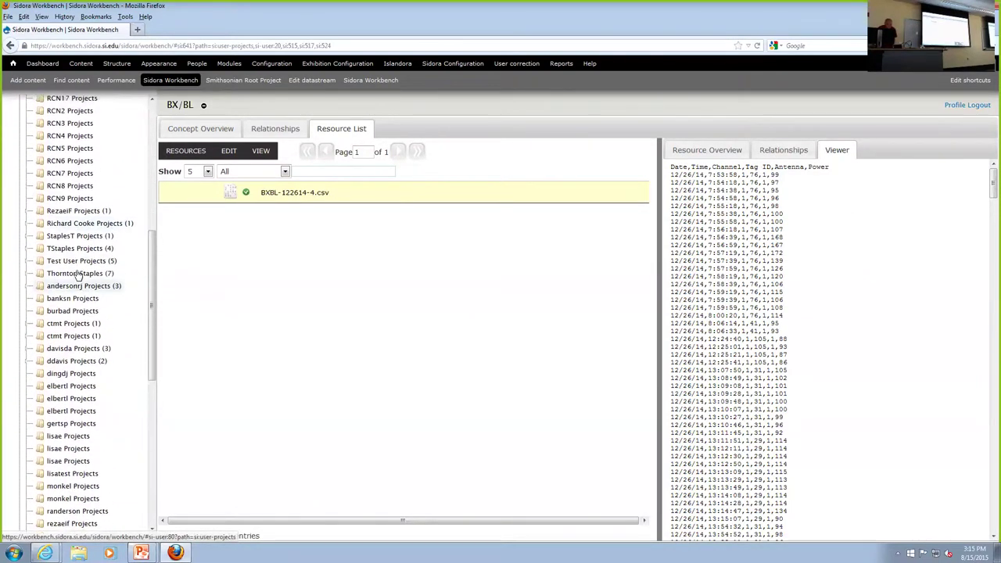
scroll(78, 274, "up", 1)
scroll(77, 276, "up", 1)
Open the researcher's project (7) and show its concept overview with a single alternative name.
left_click(78, 287)
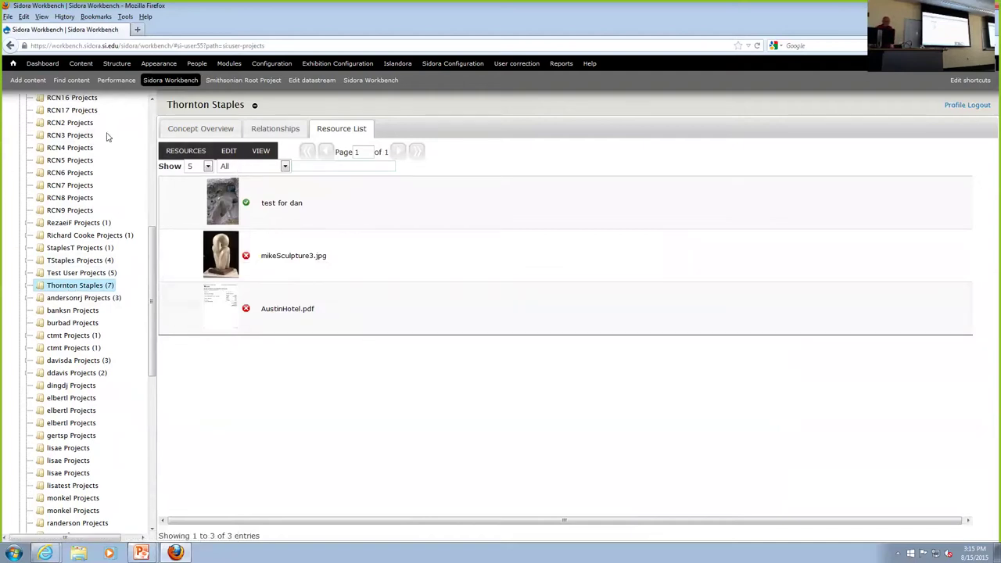
left_click(174, 130)
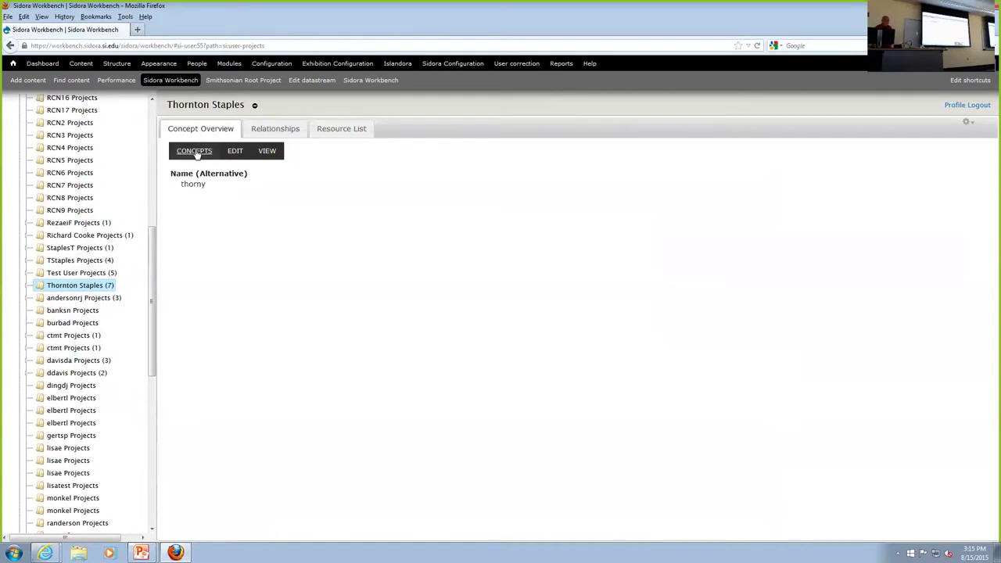
Open CONCEPTS > Add a new concept to list types from Project and Actor through Event.
left_click(195, 153)
mouse_move(186, 184)
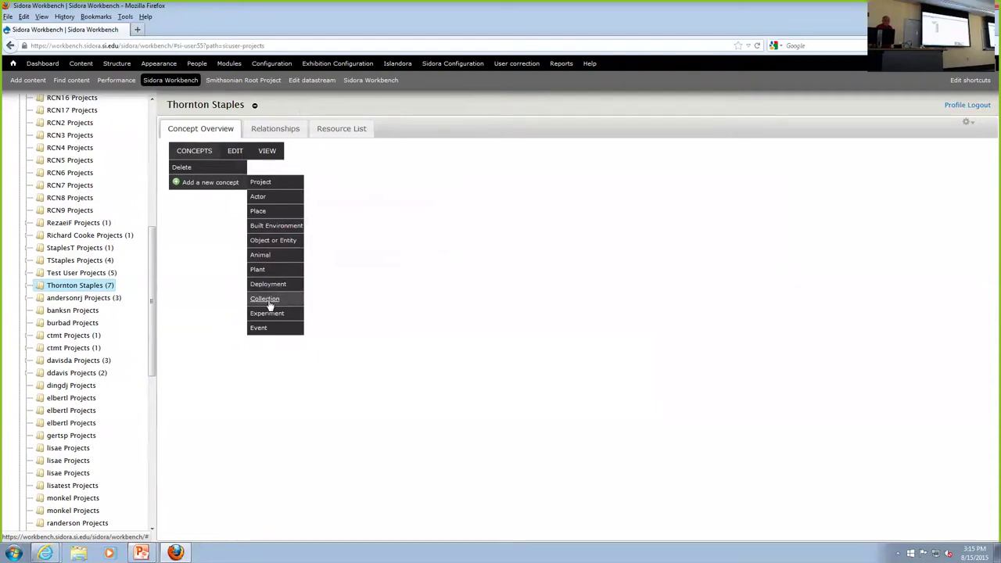
mouse_move(267, 319)
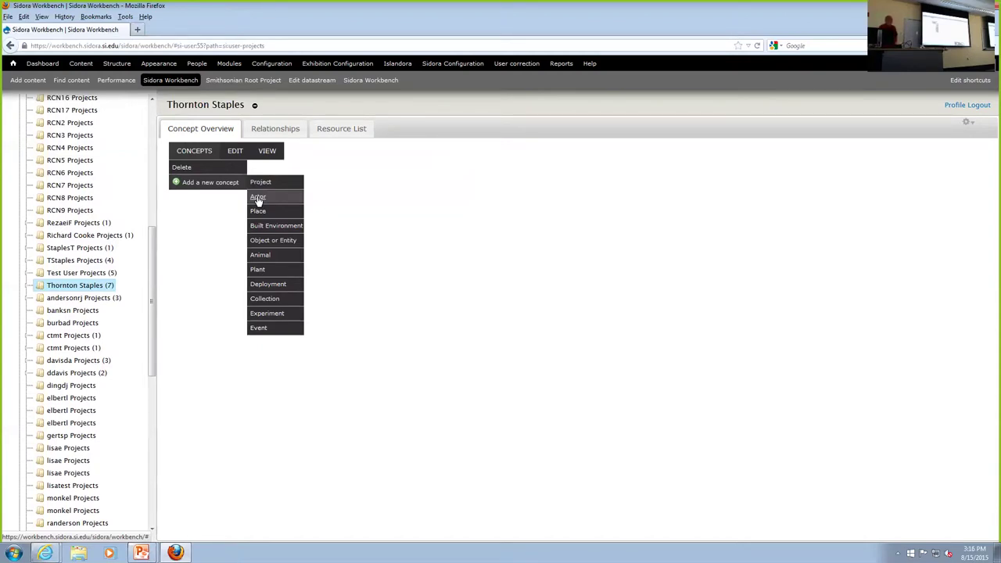
Expand Actor to see Person/Organization, then show Place's subtypes General Place, Archaeological Site and Research Site.
left_click(259, 199)
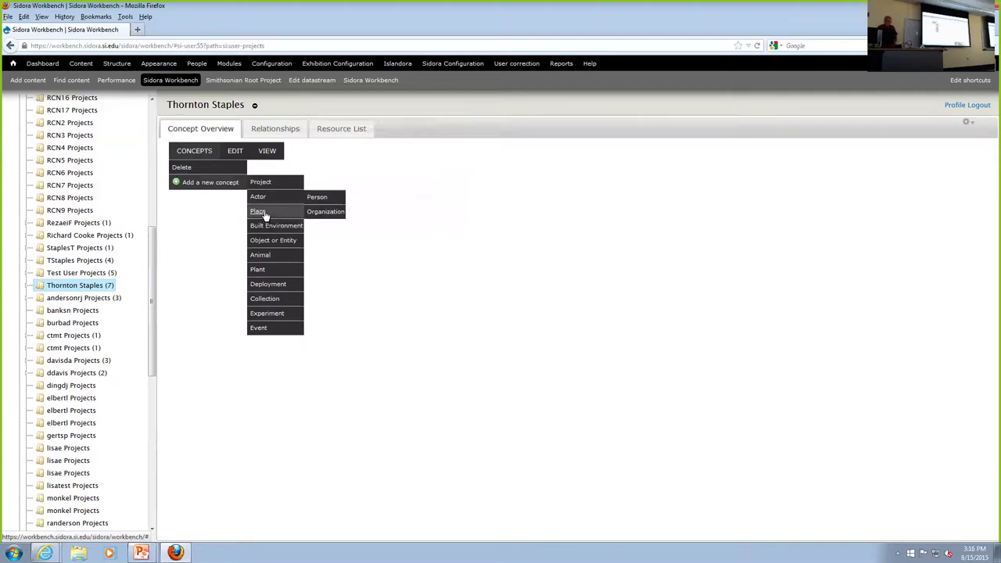
mouse_move(264, 213)
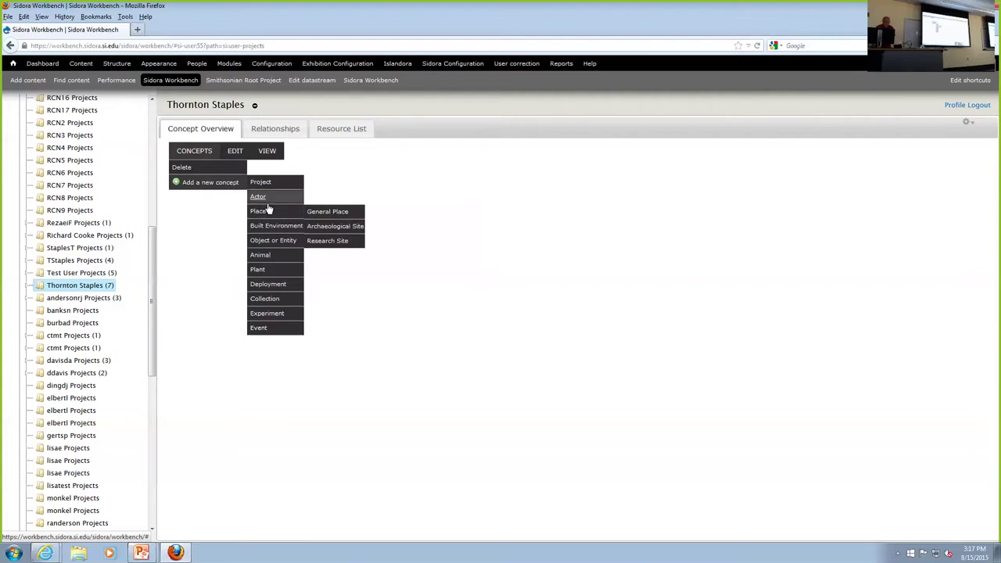
Switch to the Resource List and show addable types: Digitized Text PDF (MODS), Tabular Datasets, General Image.
left_click(193, 153)
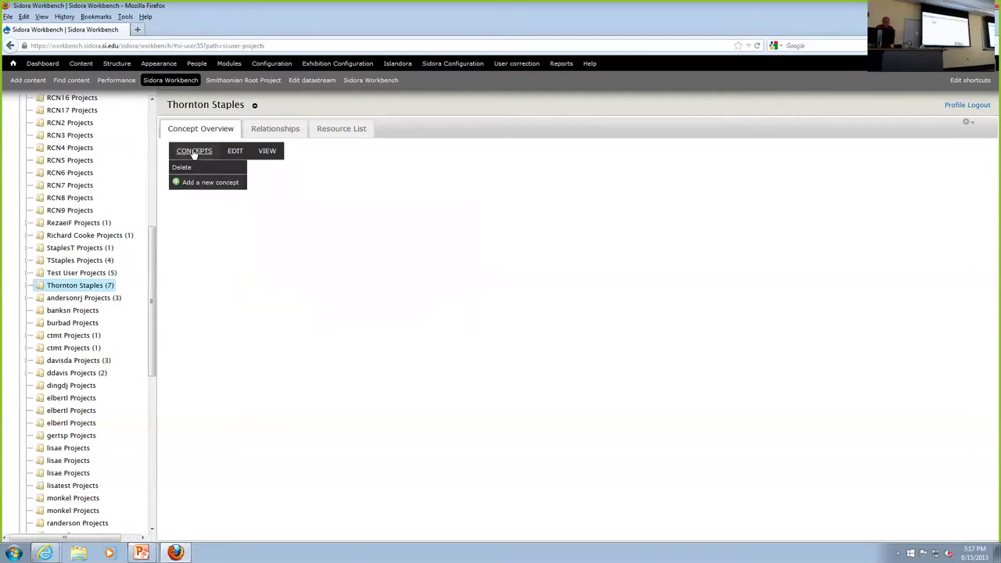
left_click(332, 131)
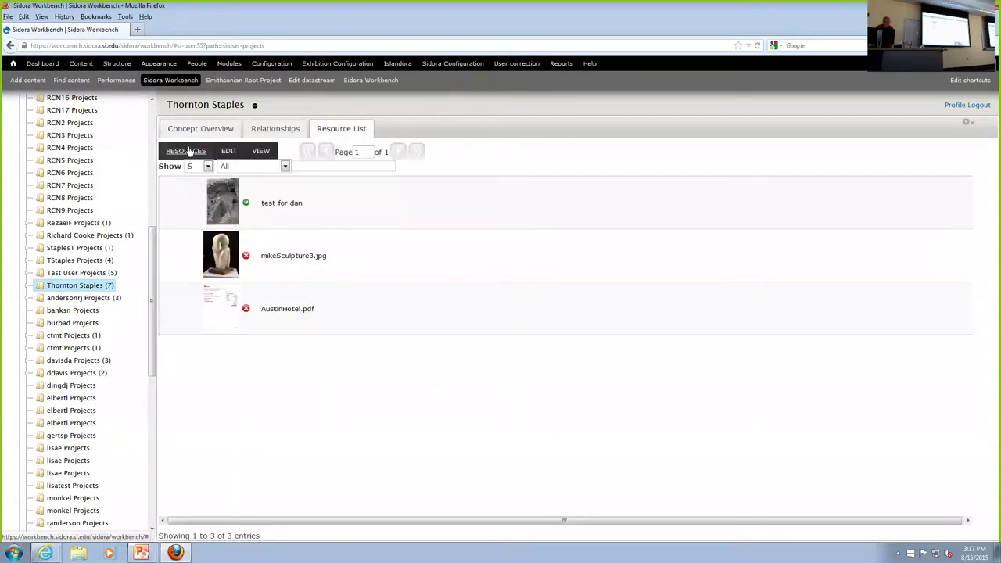
left_click(189, 151)
mouse_move(182, 183)
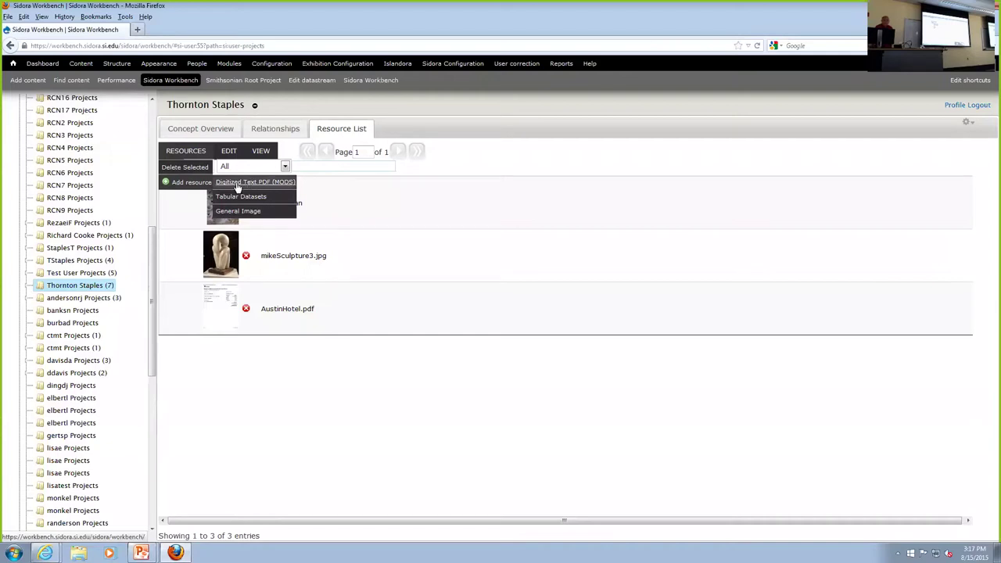
Create a new Project concept titled 'Demo test' with placeholder text as its summary description.
left_click(192, 131)
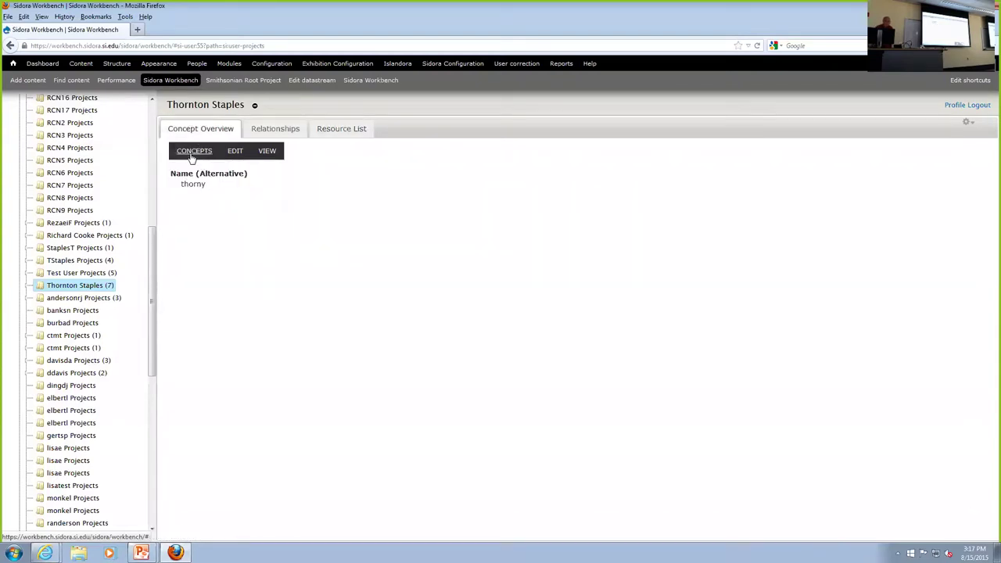
left_click(196, 153)
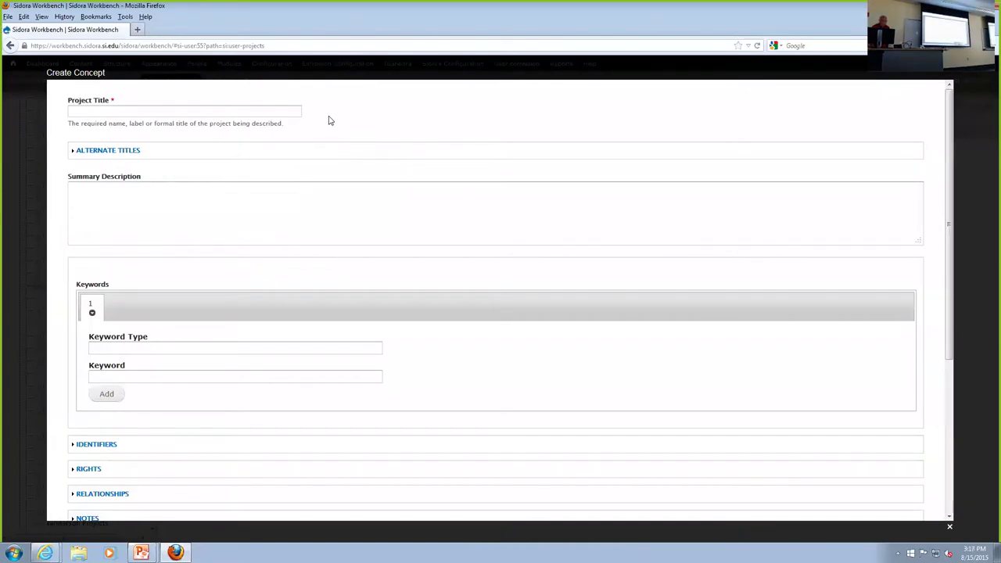
left_click(75, 111)
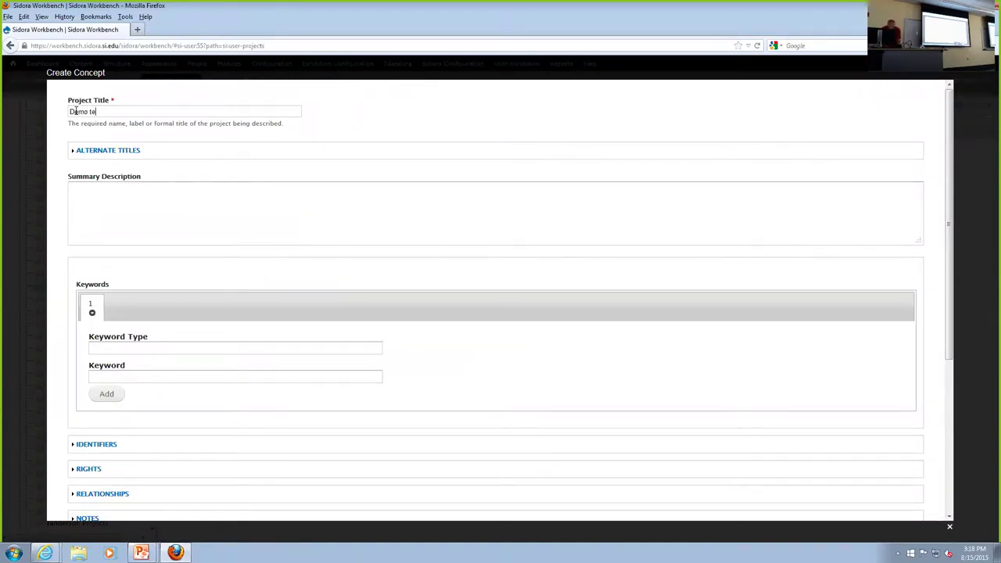
left_click(152, 199)
type("y[er gbwtybegcojwetbhv.epgbomwr.cjf")
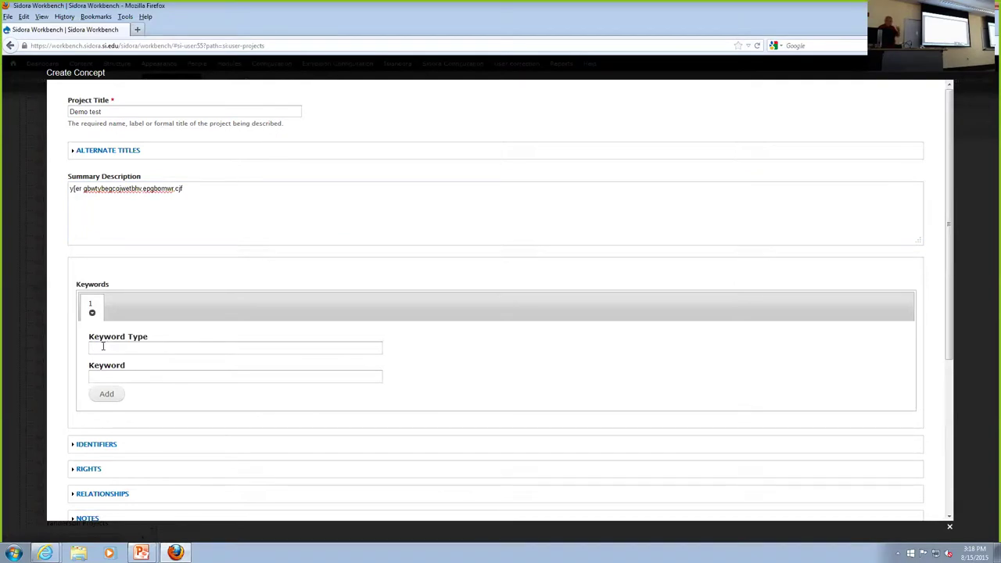
Scroll down the concept form and expand the Time Periods section.
scroll(119, 394, "down", 1)
scroll(119, 394, "down", 3)
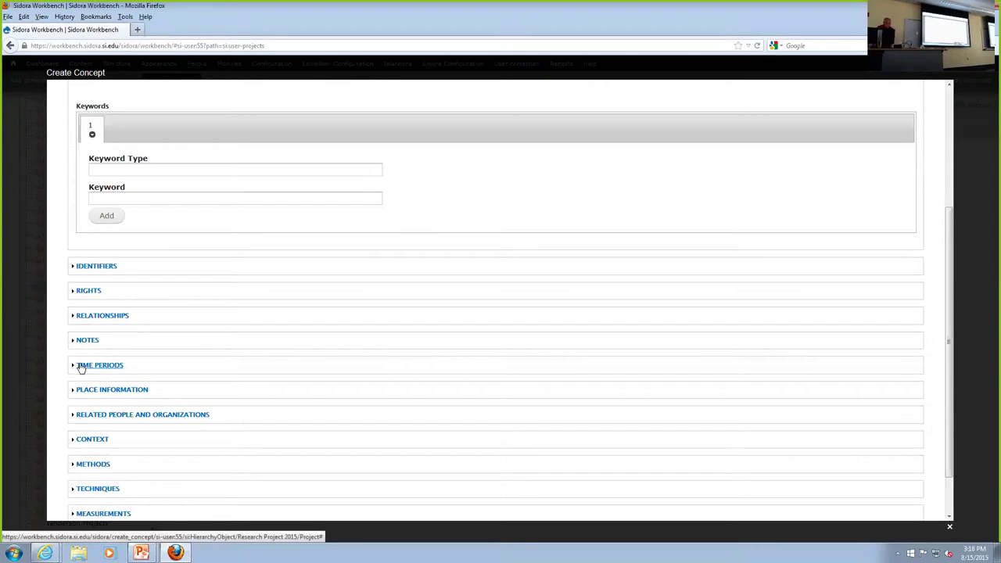
left_click(81, 365)
scroll(229, 311, "down", 4)
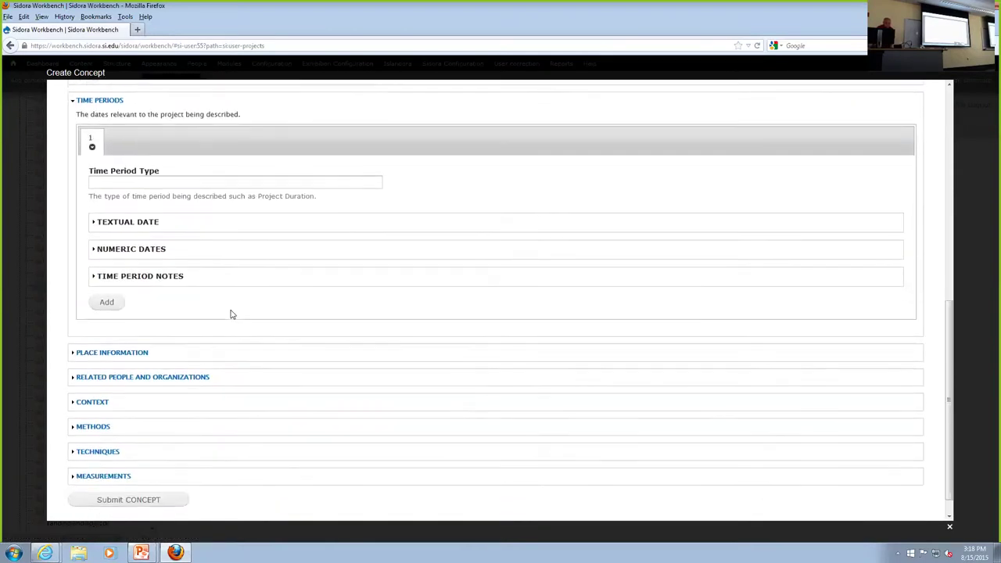
scroll(230, 313, "up", 3)
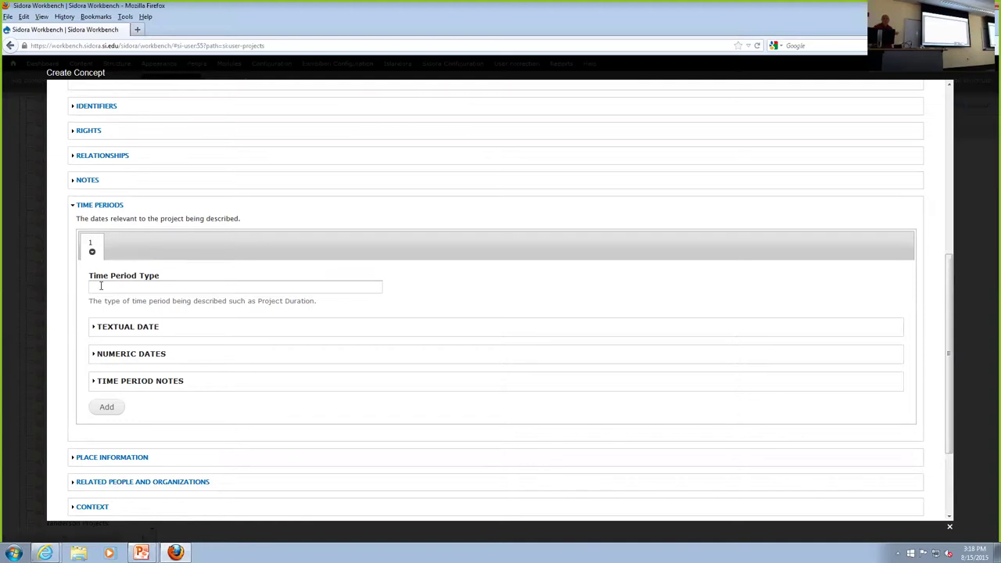
Enter 'start time' as the Time Period Type and expand the Textual Date fields.
left_click(101, 287)
type("start")
type(" tiomke")
key("BackSpace")
key("BackSpace")
type("me")
key("BackSpace")
key("BackSpace")
type("me")
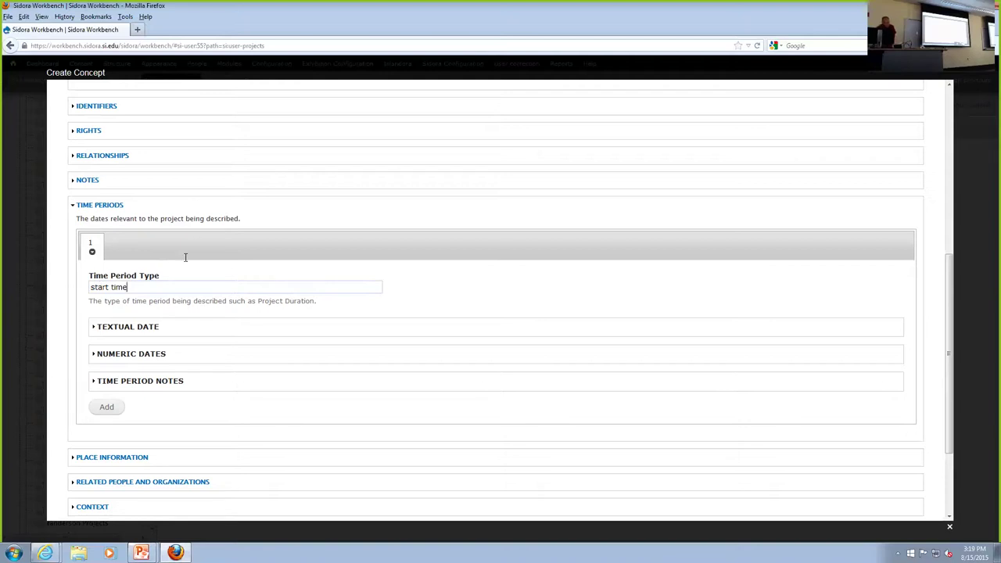
left_click(93, 331)
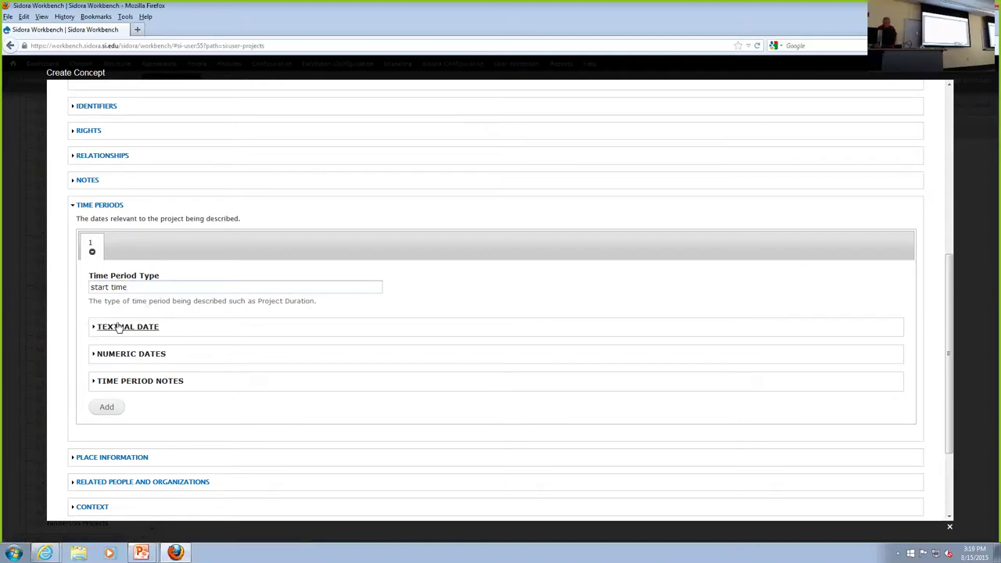
left_click(118, 326)
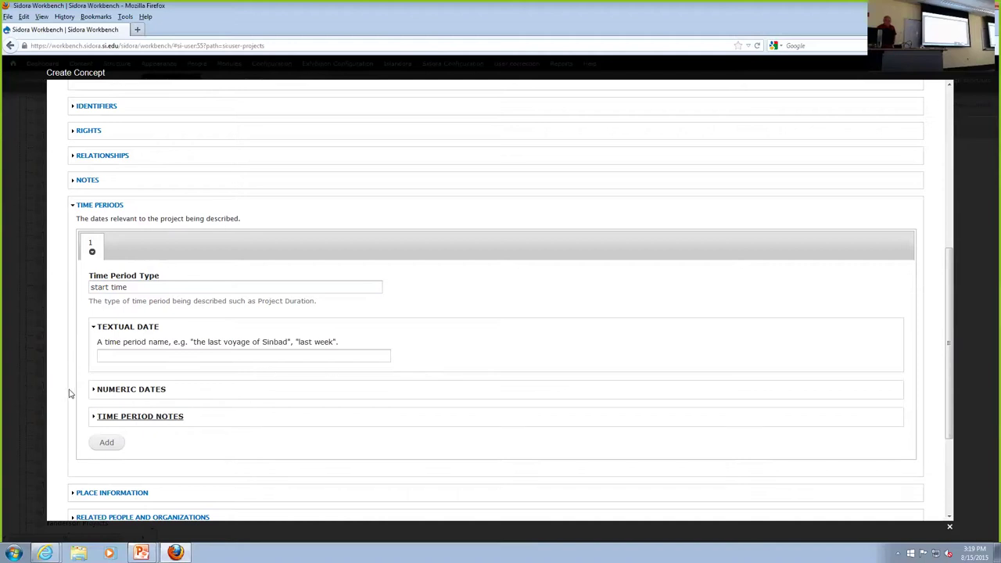
Expand and review the Numeric Dates fields, then collapse the Time Periods section.
left_click(113, 389)
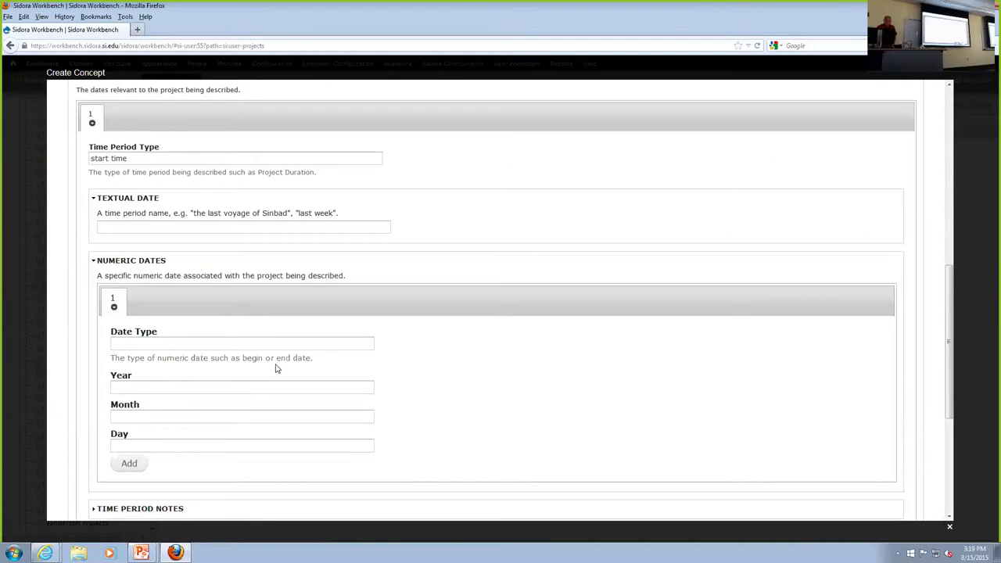
scroll(274, 364, "down", 3)
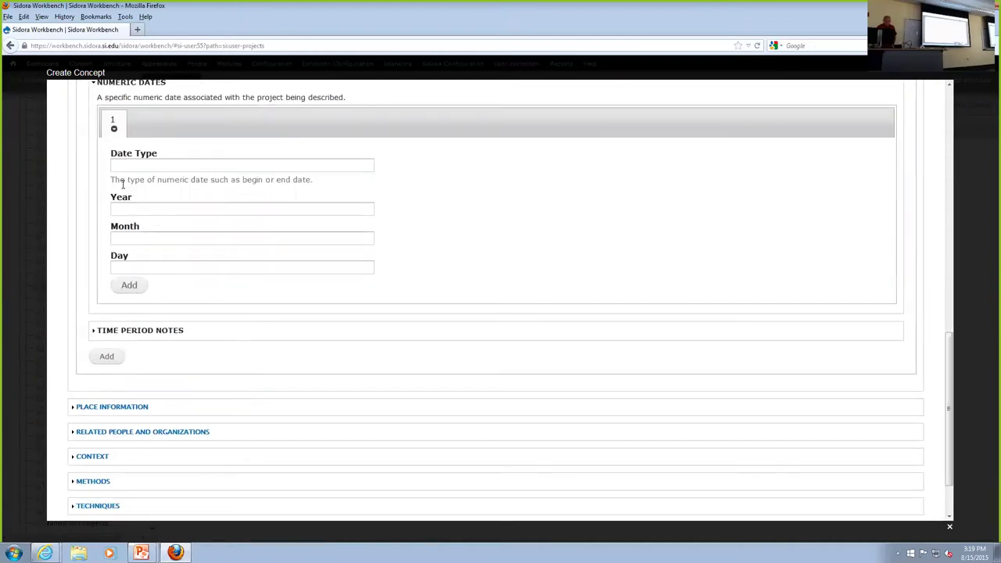
scroll(207, 192, "up", 3)
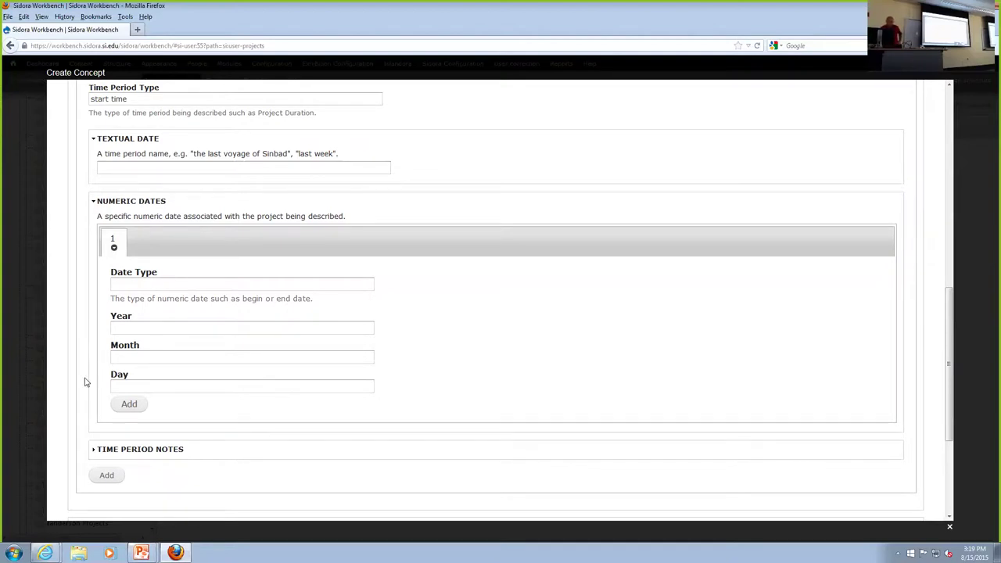
scroll(86, 382, "up", 3)
scroll(86, 381, "down", 6)
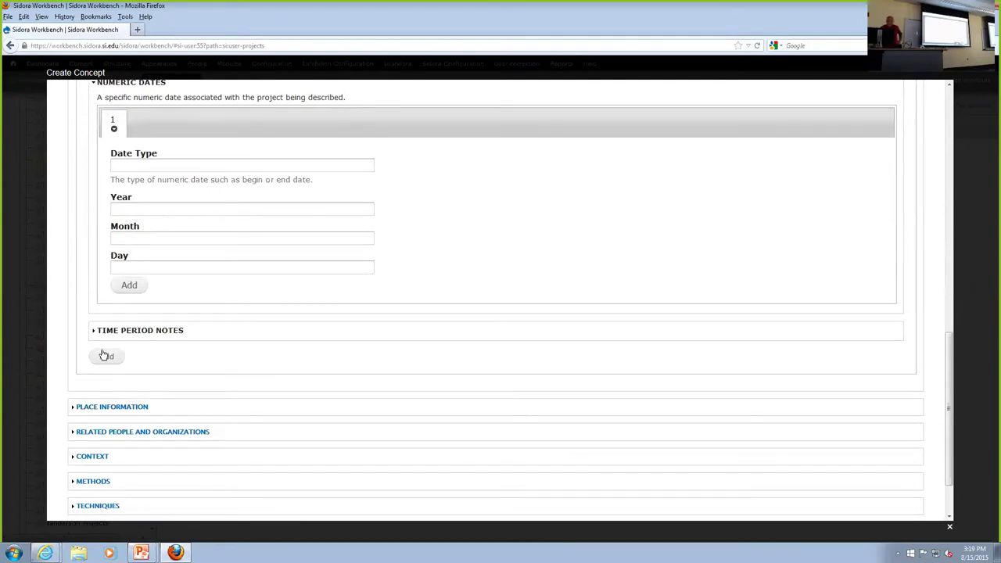
scroll(104, 356, "up", 5)
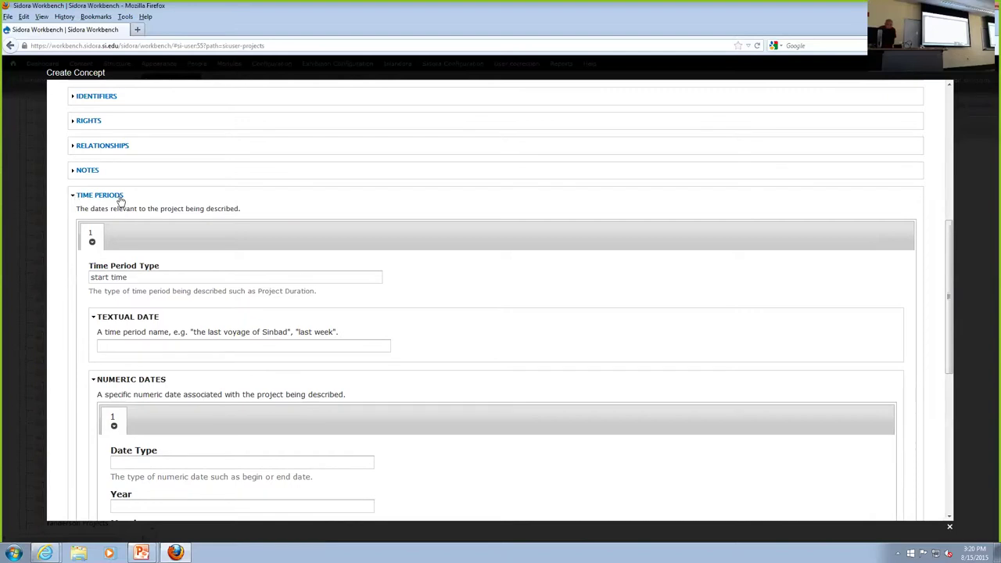
left_click(97, 198)
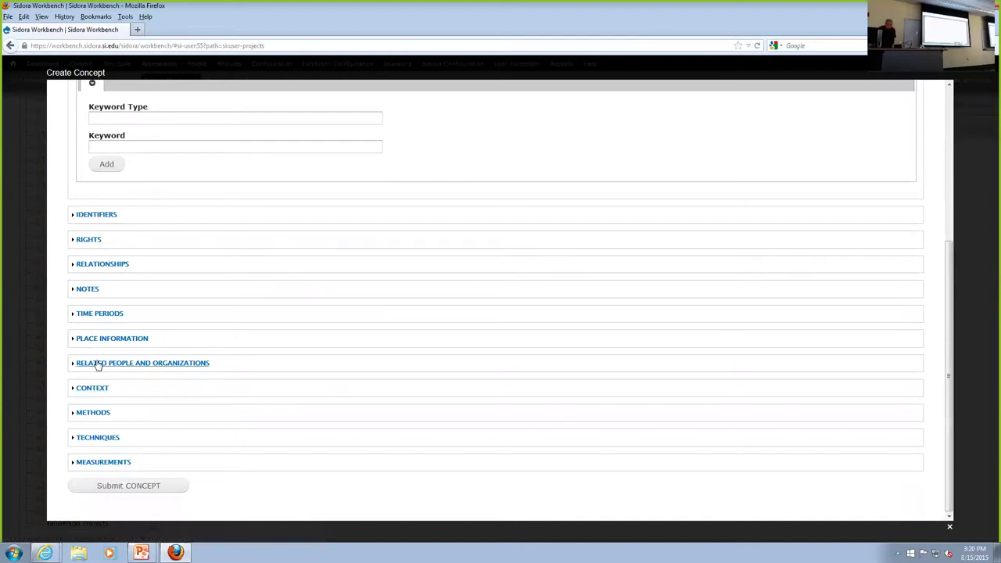
Expand Related People and Organizations and enter person 1 with role 'funder' and name 'billionaire'.
left_click(99, 365)
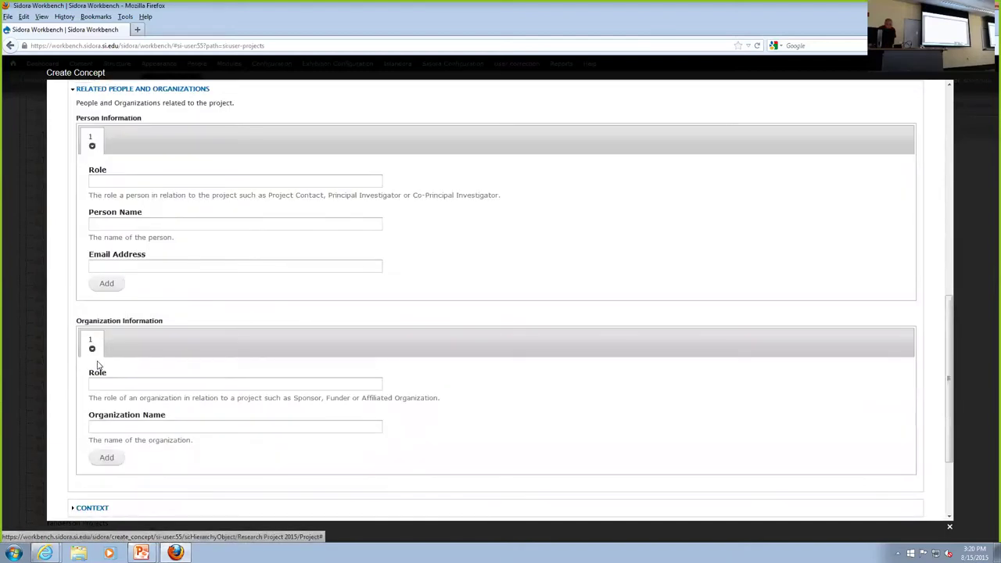
left_click(97, 179)
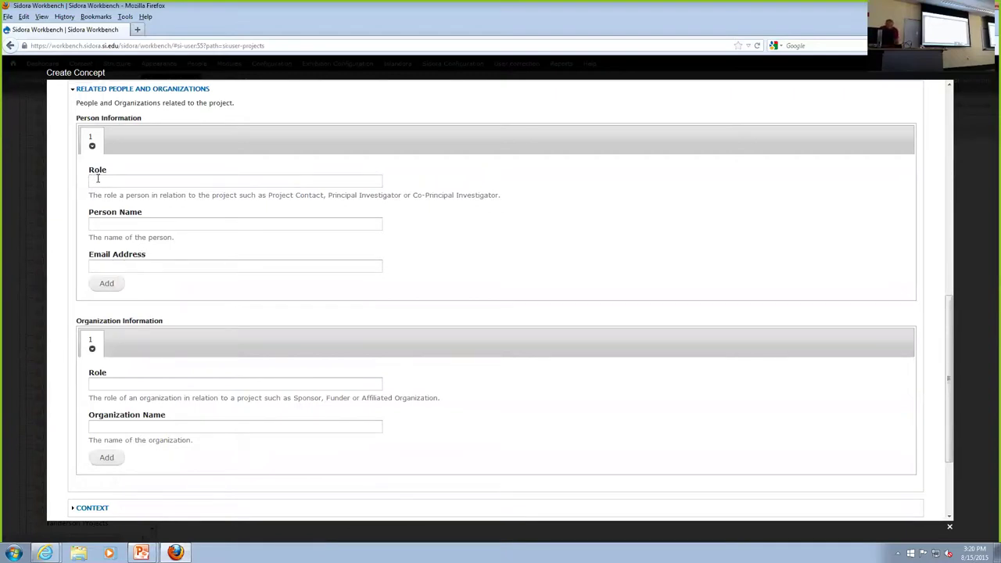
type("funder")
left_click(92, 383)
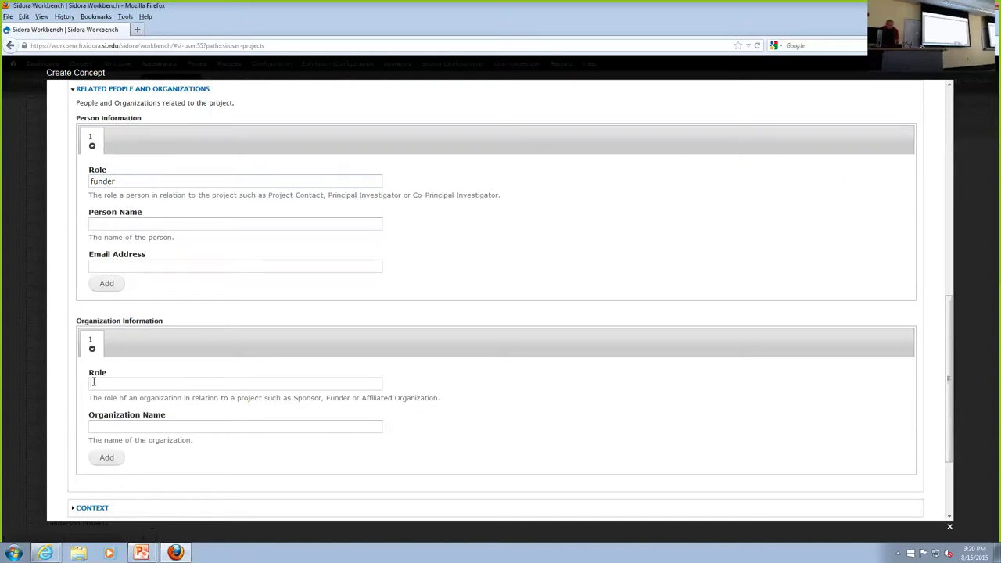
left_click(99, 222)
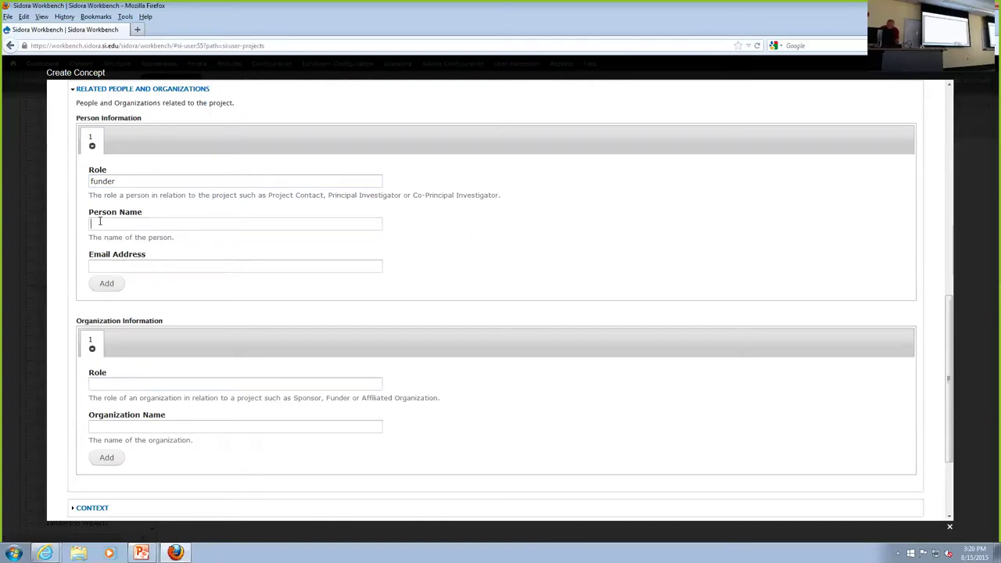
type("billionaire")
Add a second person with role 'funder' and the person's name, then collapse Related People.
left_click(108, 284)
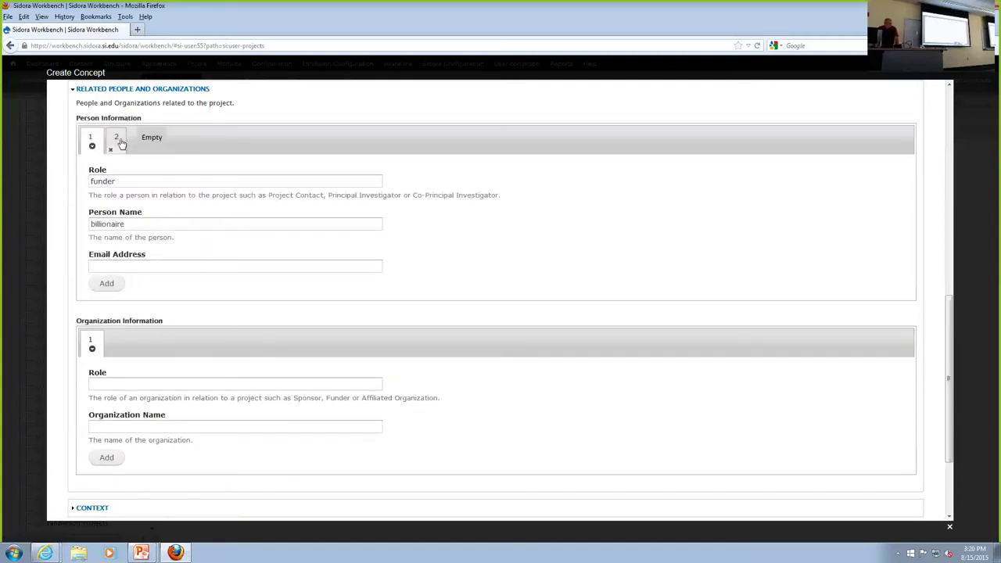
left_click(117, 139)
left_click(112, 179)
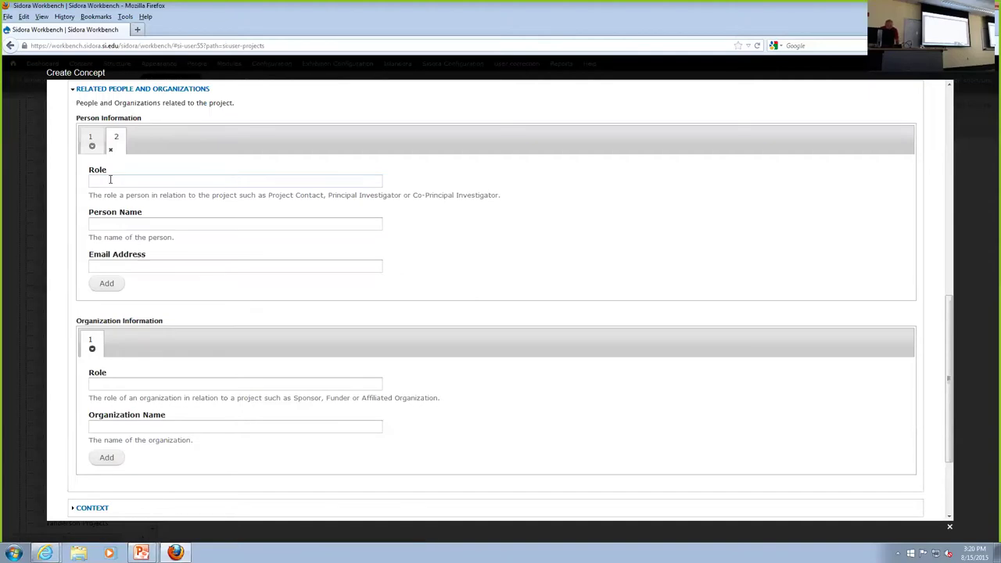
type("funder")
left_click(93, 222)
type("donald trump")
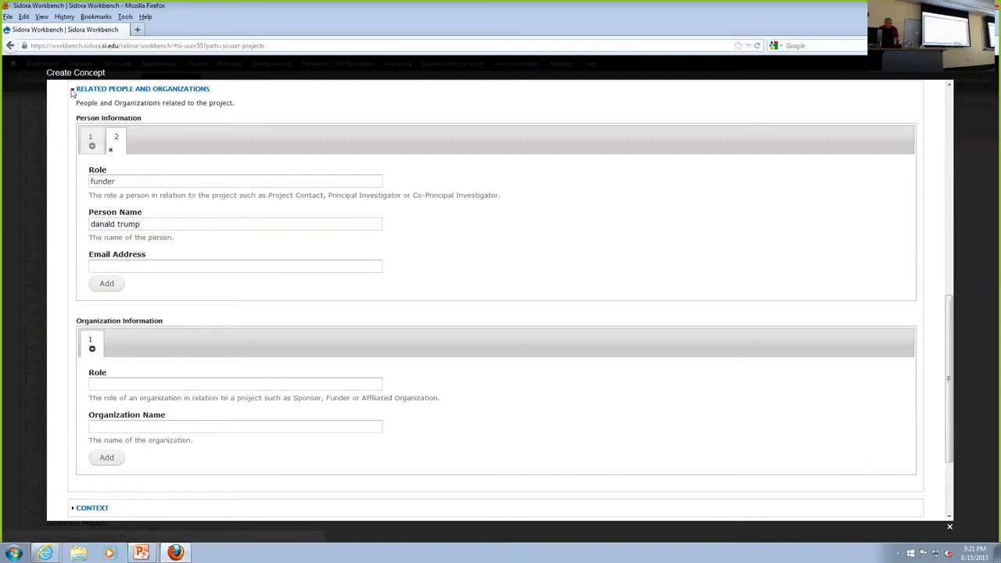
left_click(72, 90)
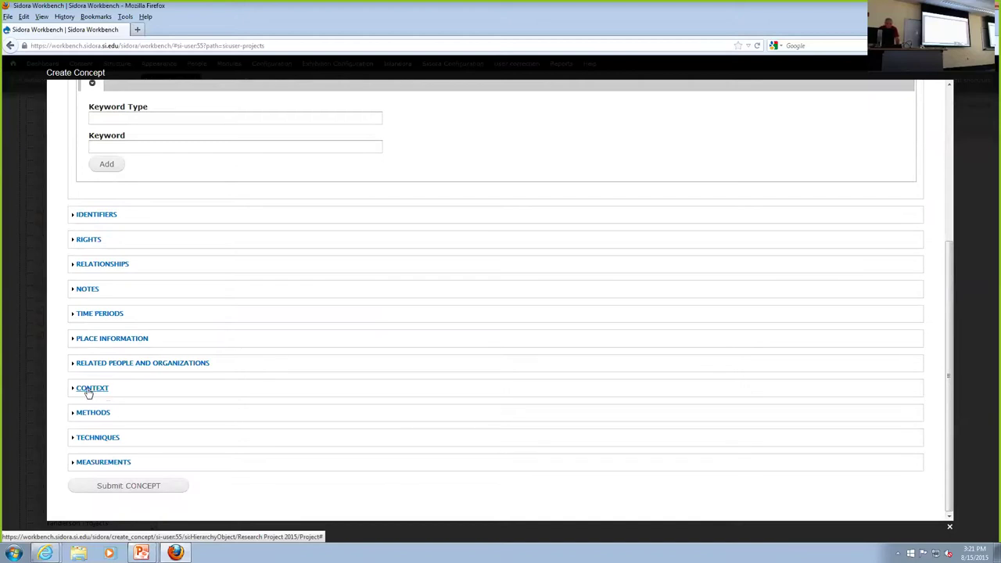
Expand Context, enter Context Type 'habitat' and Context 'marsh', and expand Context Notes.
left_click(92, 388)
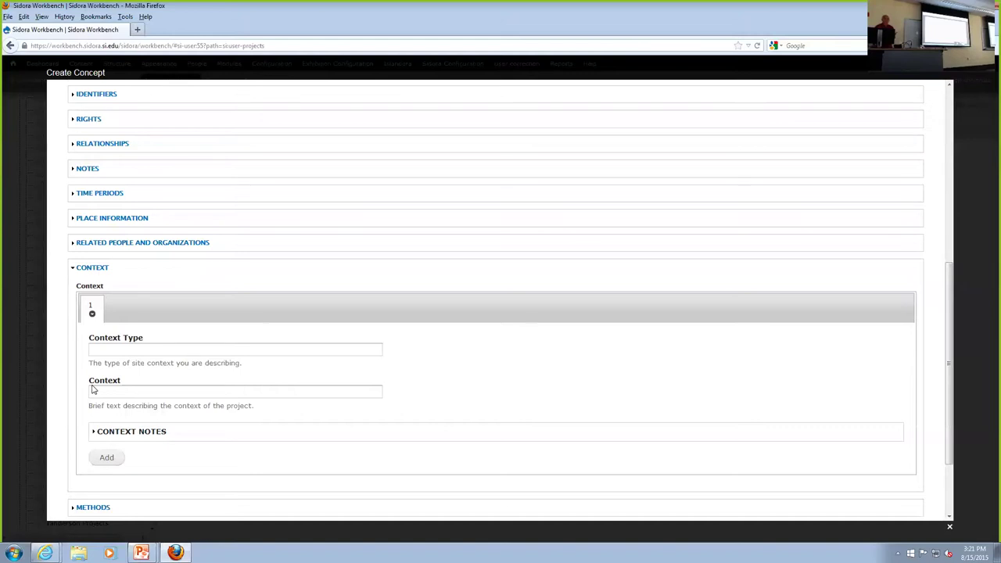
left_click(90, 349)
type("hab")
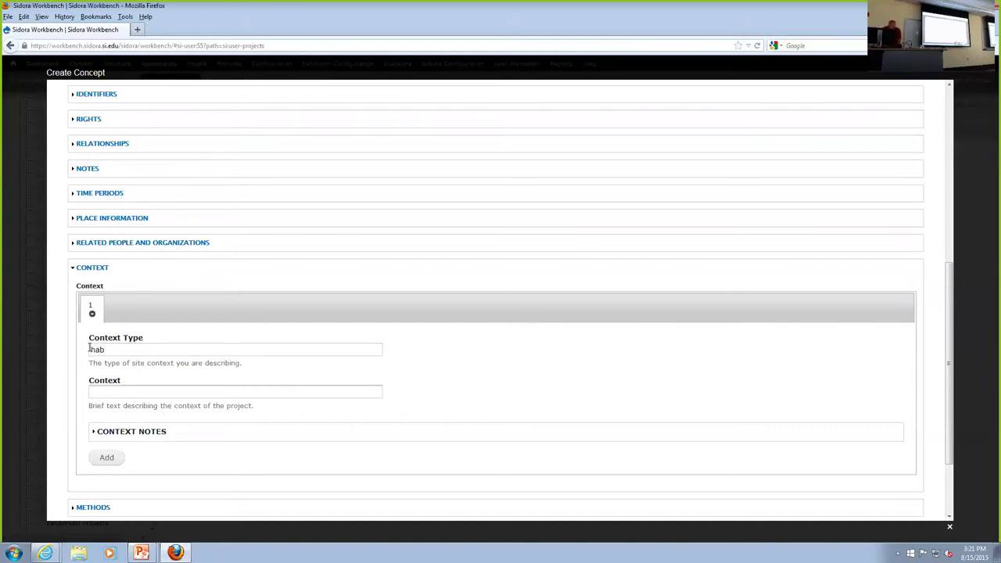
type("itat")
left_click(93, 391)
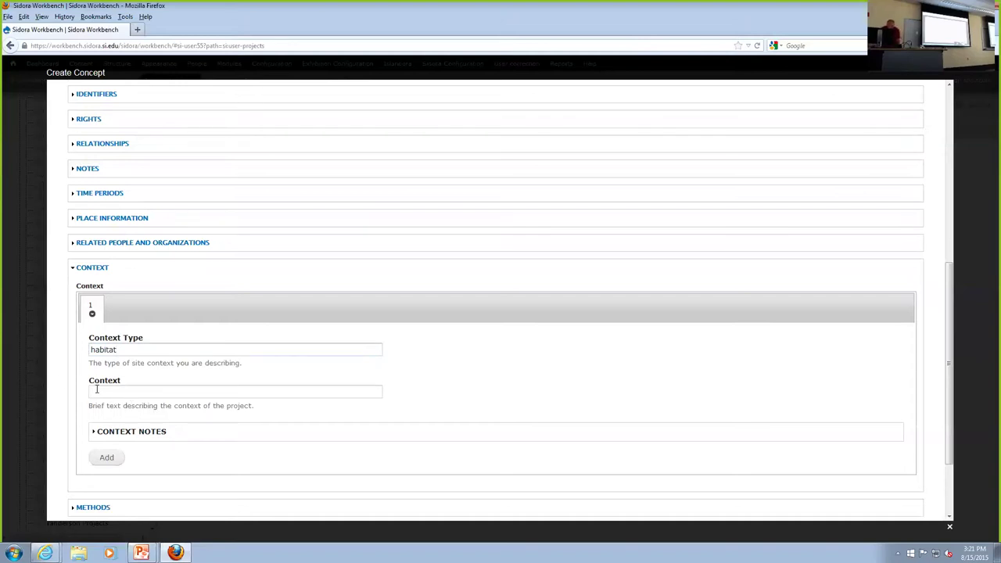
type("marsgh")
key("BackSpace")
key("BackSpace")
key("BackSpace")
type("sh")
left_click(123, 433)
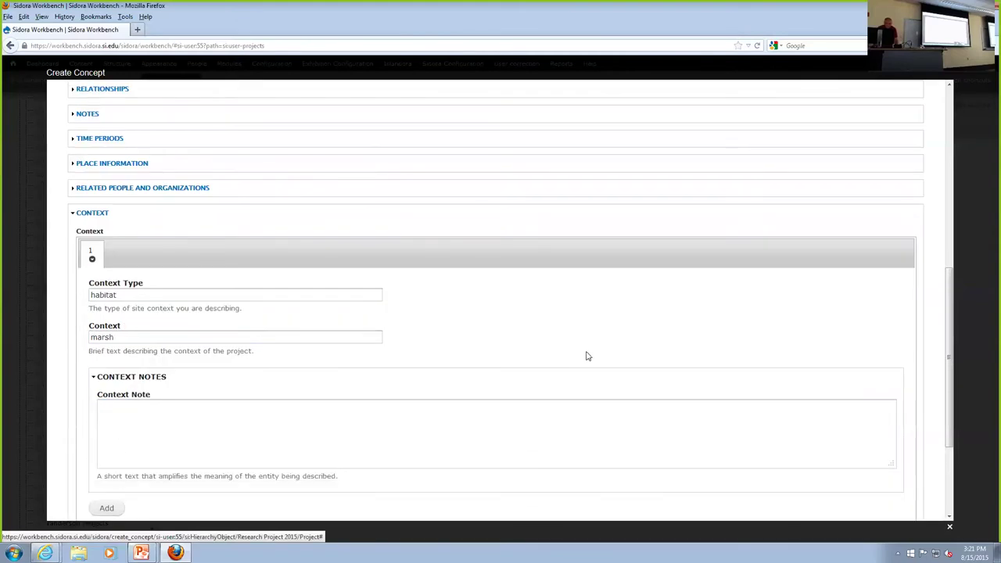
scroll(589, 353, "down", 3)
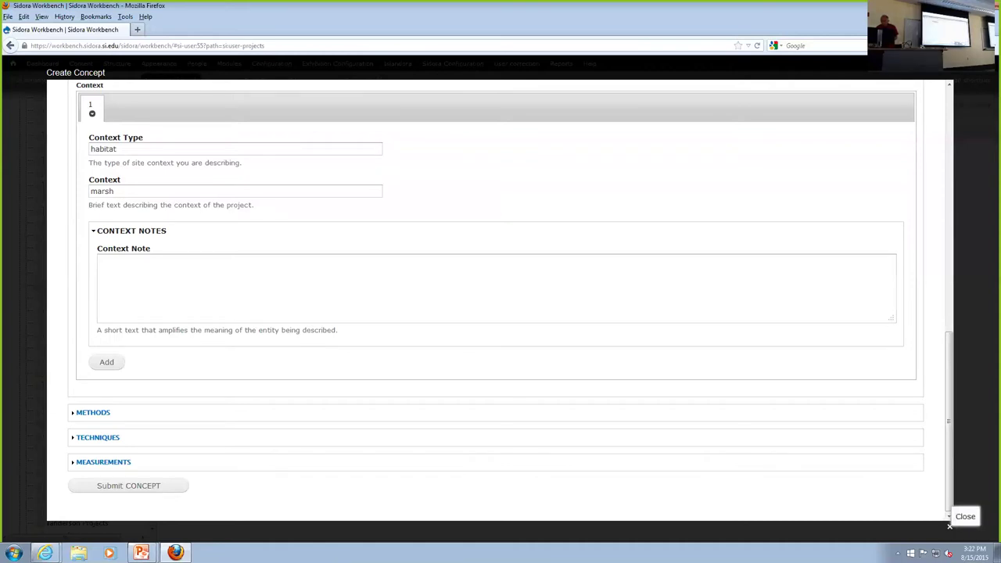
Close the Create Concept form and open RESOURCES on the Resource List tab.
left_click(950, 527)
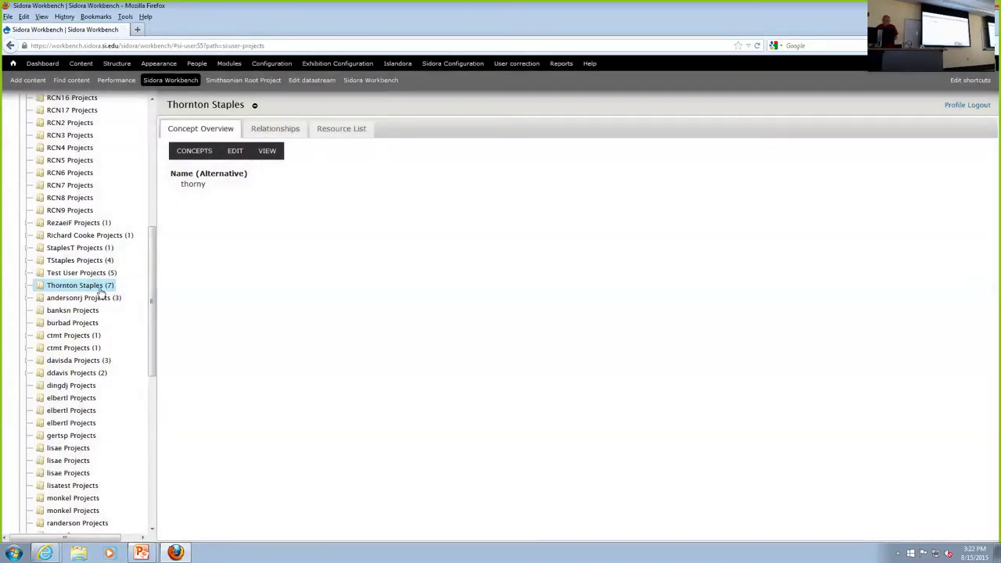
left_click(226, 159)
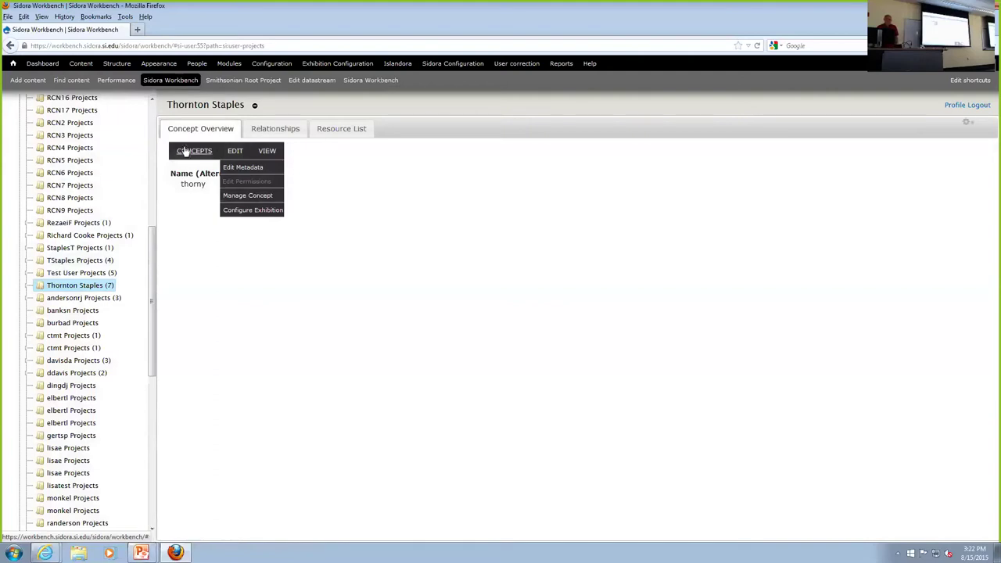
left_click(330, 132)
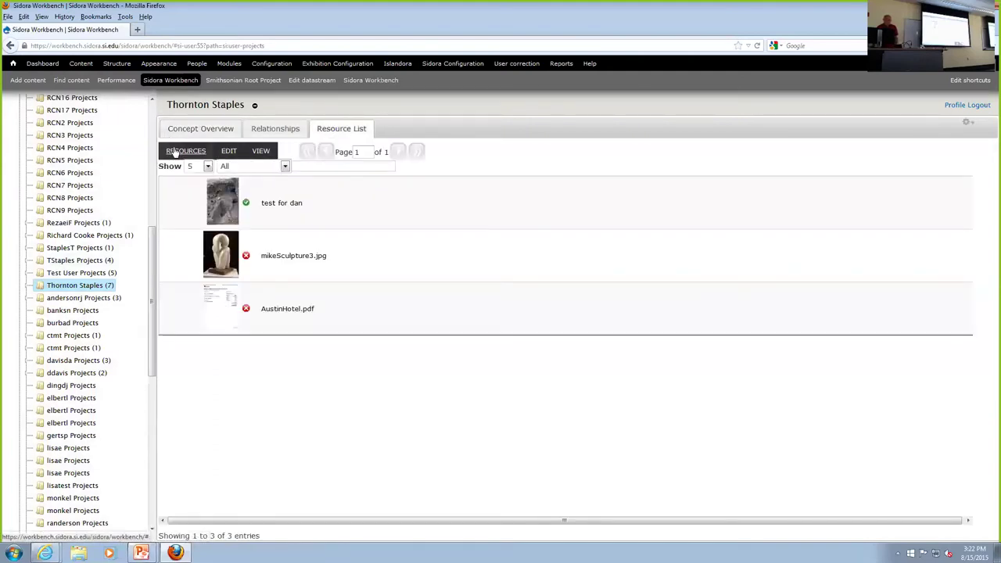
left_click(175, 152)
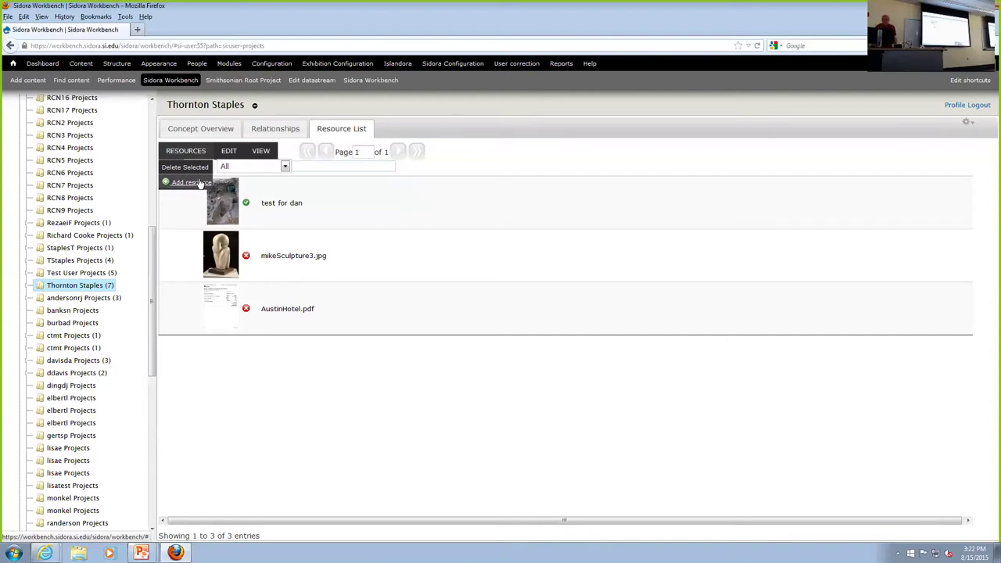
Add a Tabular Datasets resource to the project and create a new, blank codebook for it.
mouse_move(197, 183)
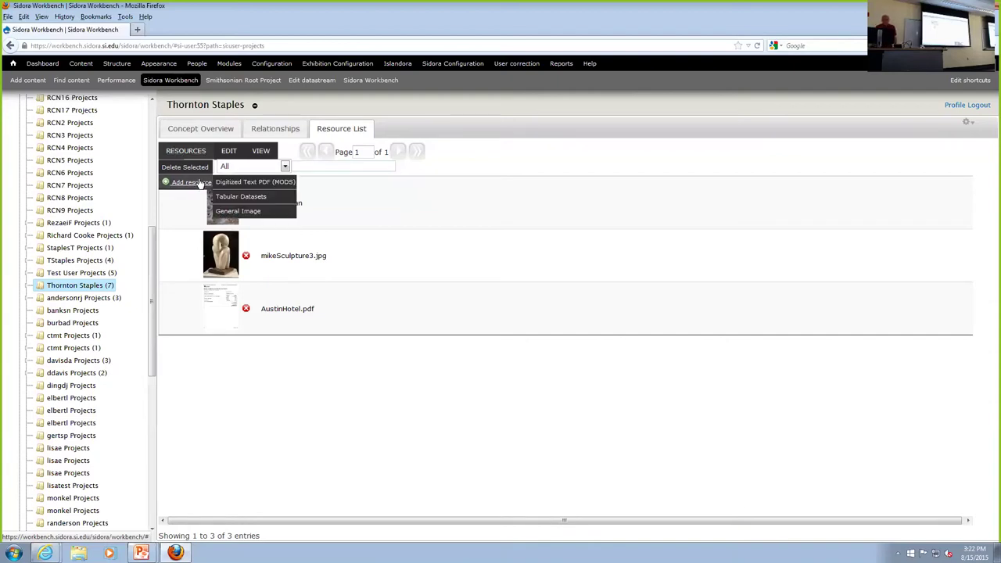
left_click(246, 198)
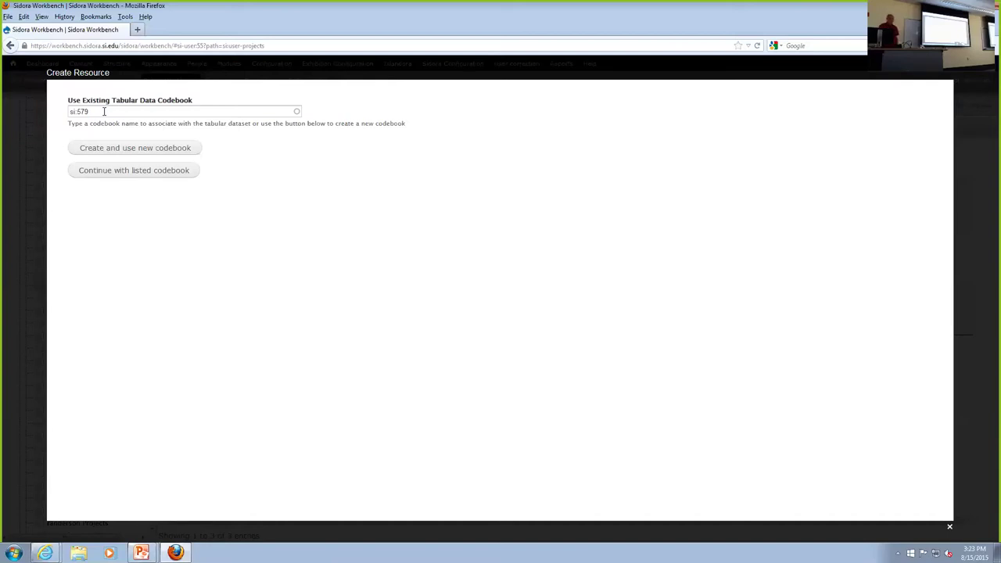
left_click(142, 148)
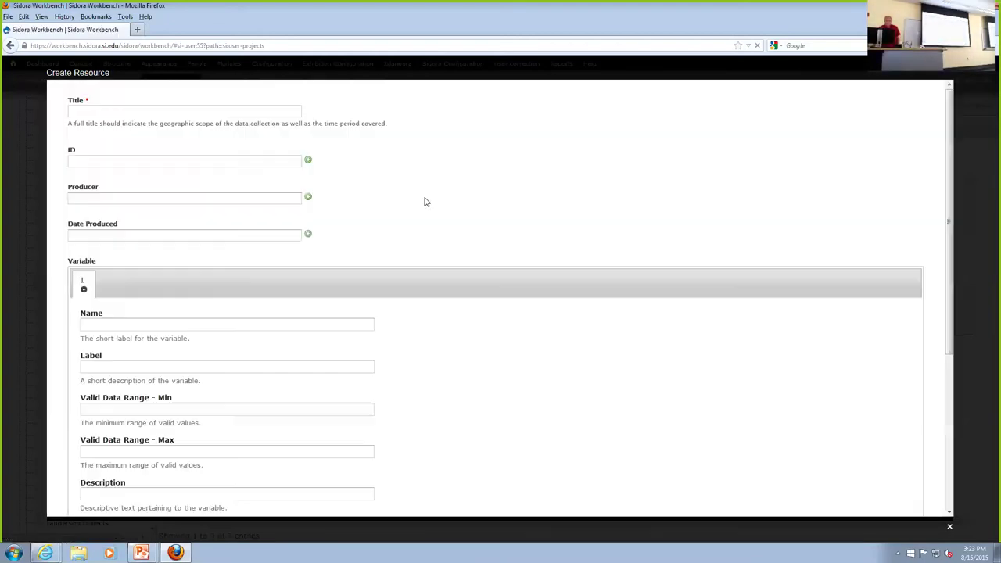
scroll(425, 196, "down", 2)
scroll(425, 194, "up", 2)
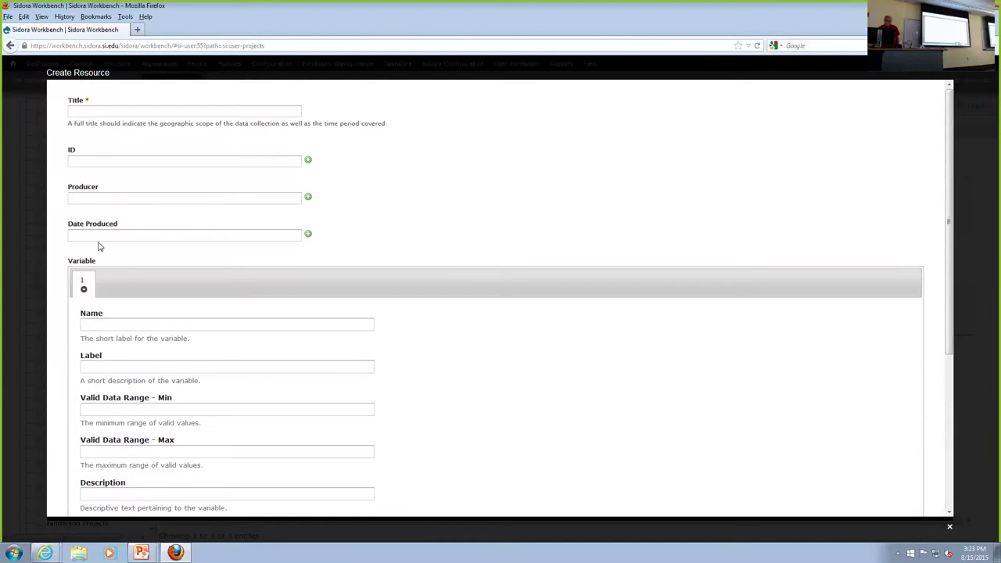
scroll(140, 258, "down", 3)
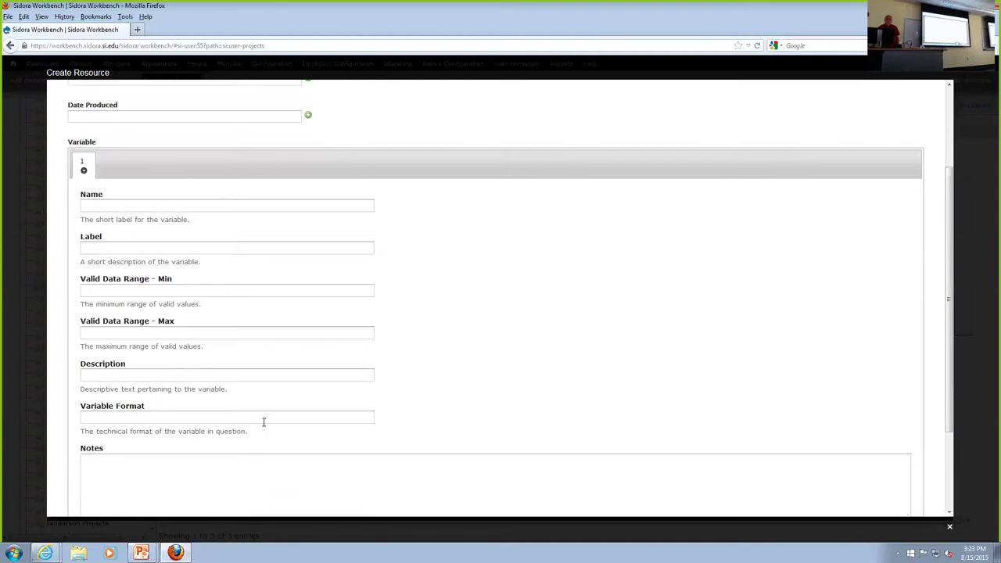
scroll(264, 421, "down", 2)
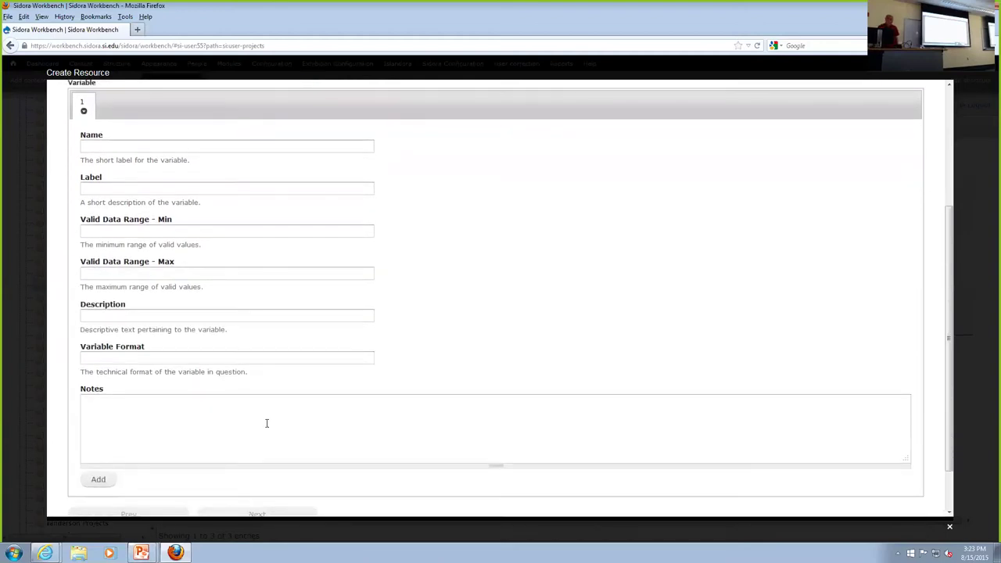